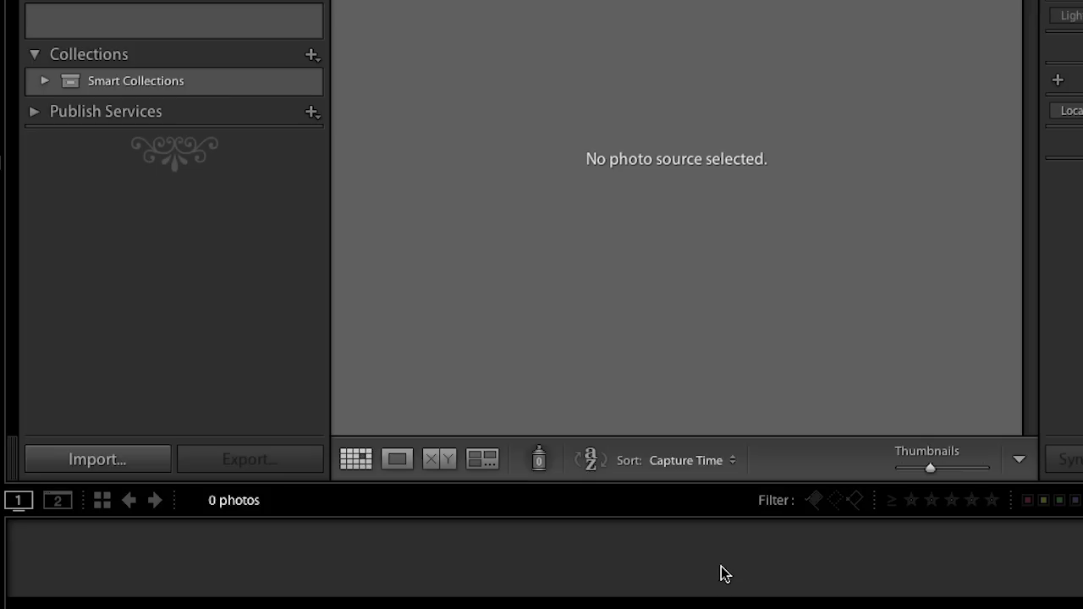
Open the photo import for the EOS_DIGITAL card and preview the first fern photo enlarged before returning to the thumbnail grid.
click(131, 461)
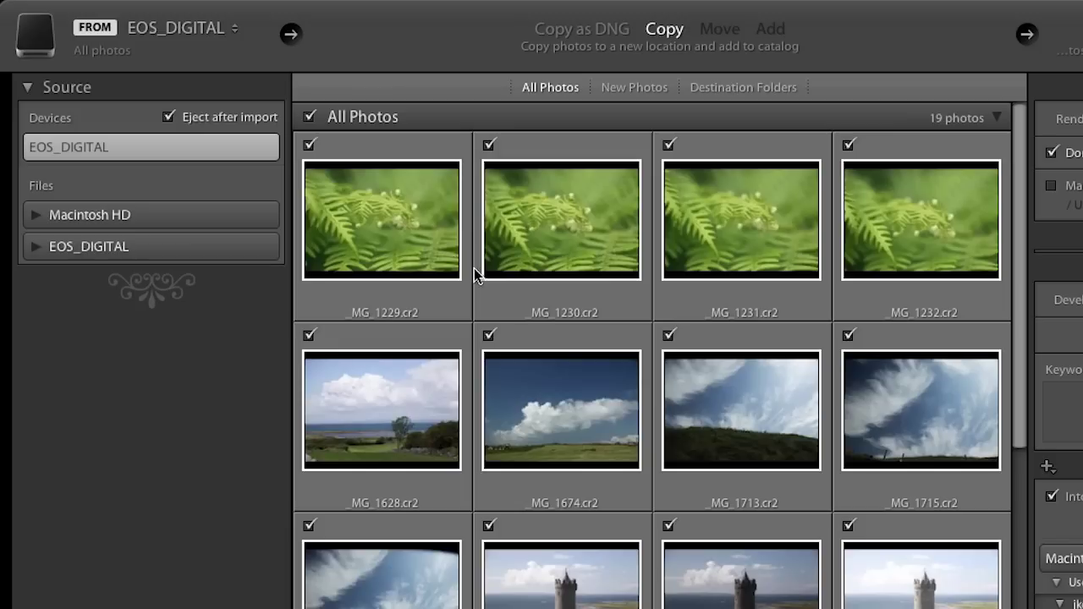
double_click(389, 219)
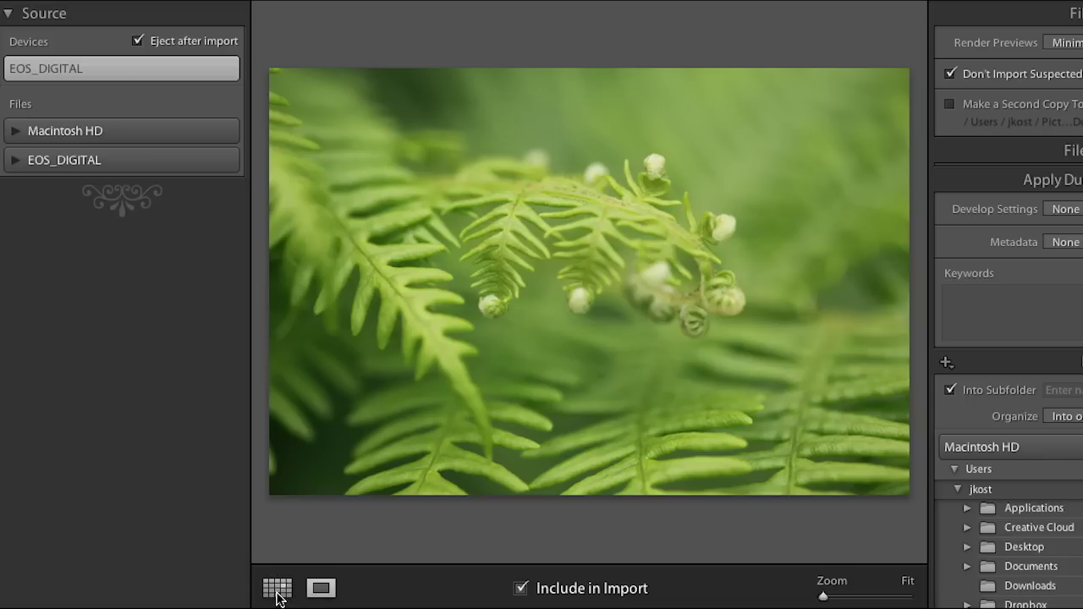
click(277, 589)
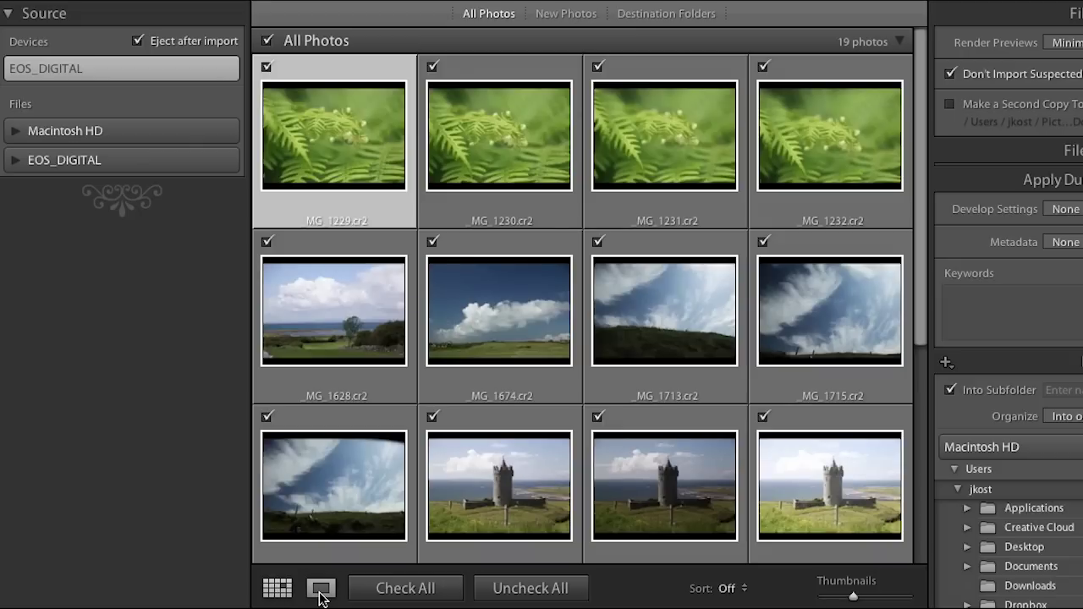
Exclude all photos from the import, and re-include only the first twelve, _MG_1229 to _MG_1724, as a group.
mouse_move(349, 469)
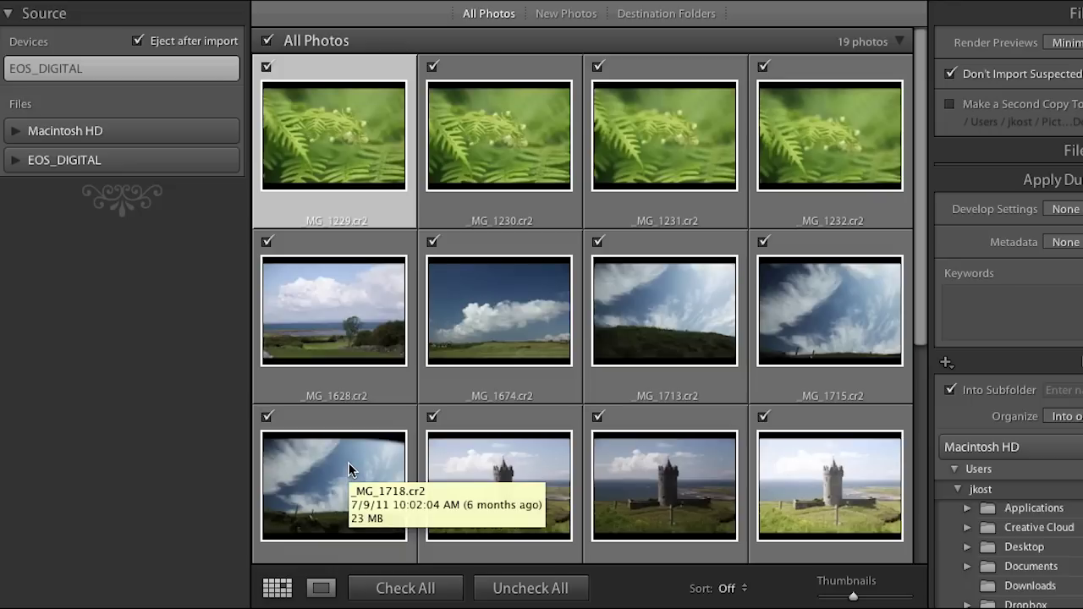
click(550, 590)
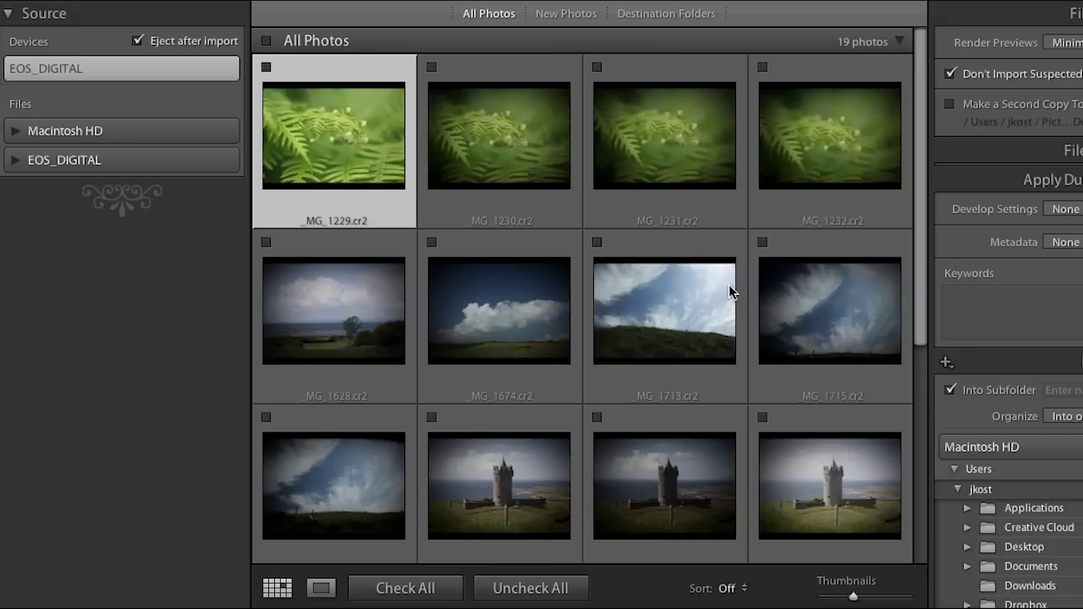
super+click(507, 123)
super+click(662, 127)
super+click(779, 132)
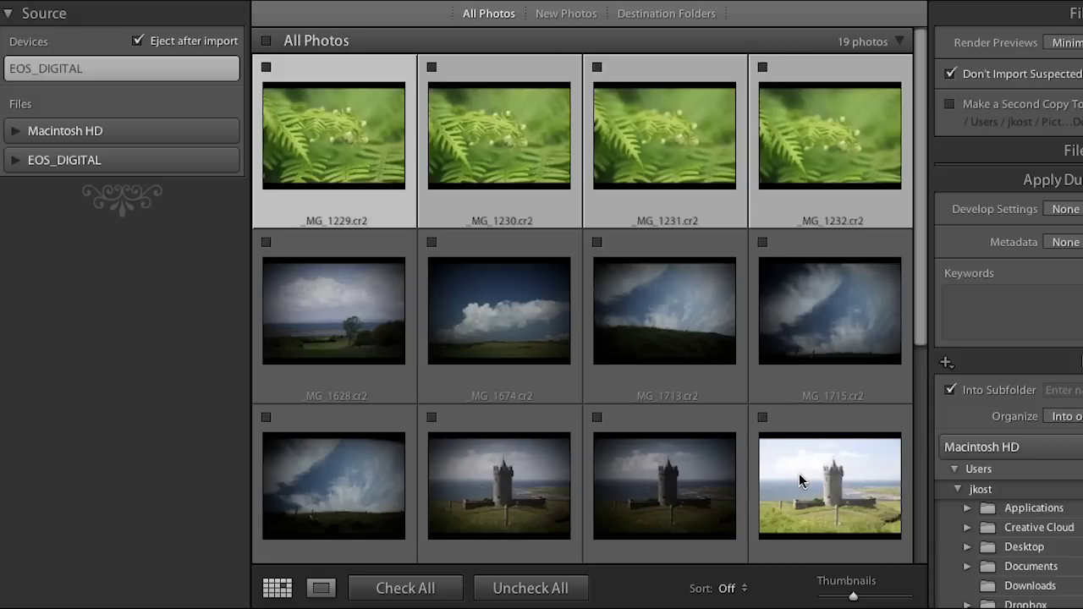
key(super+a)
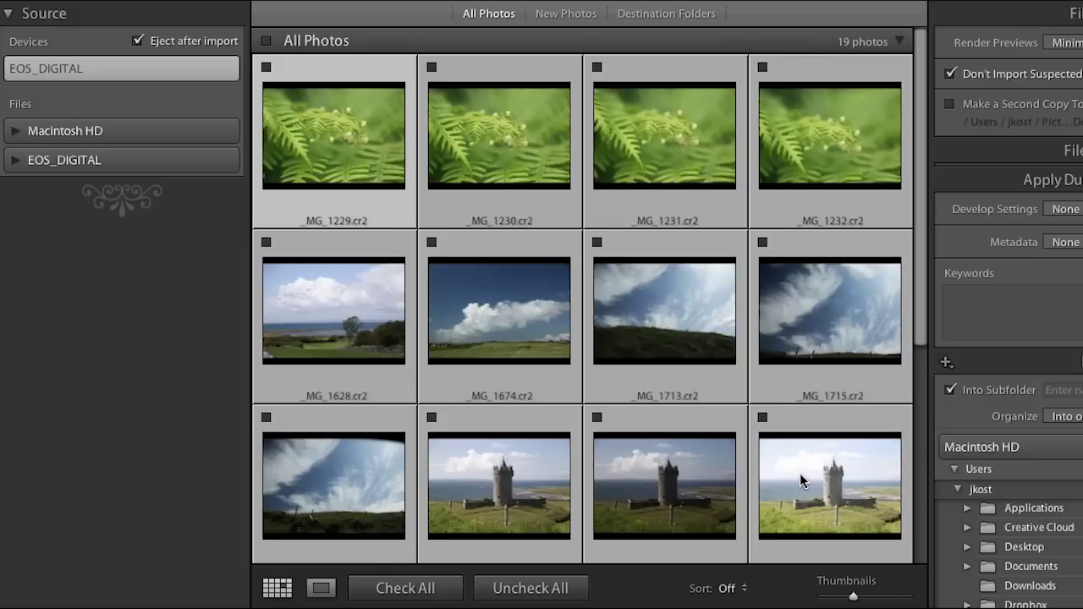
click(762, 418)
click(763, 420)
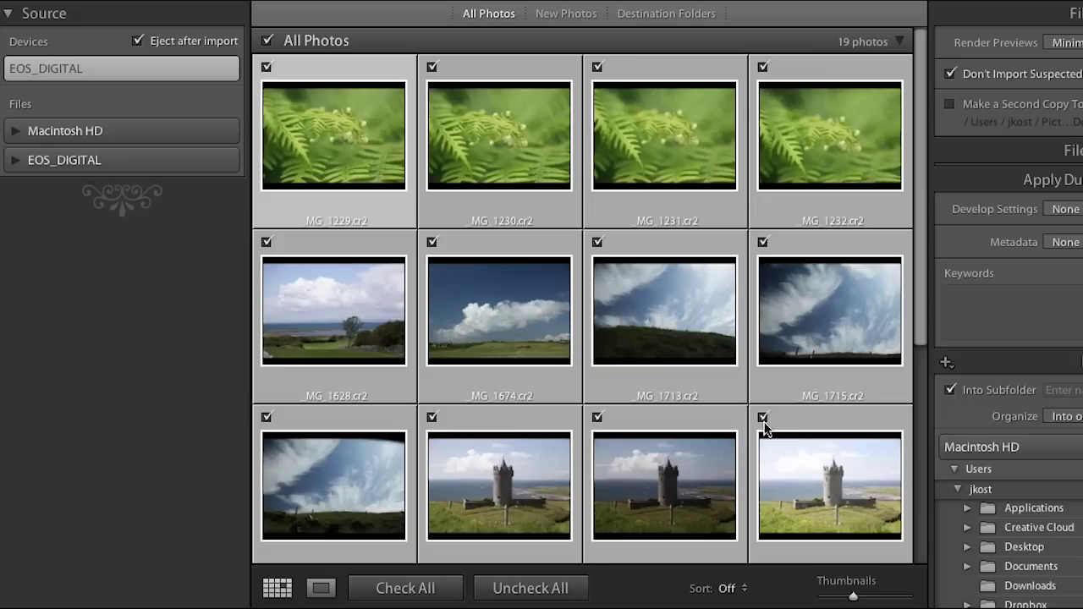
Include every photo on the card in the import and reduce the thumbnail size slightly.
scroll(762, 427, down, 4)
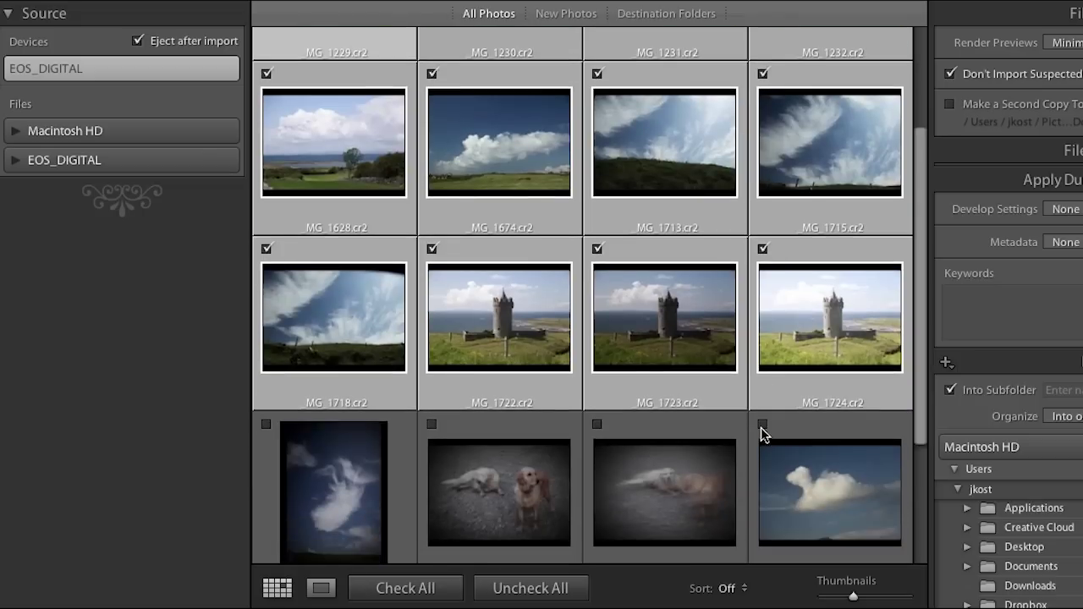
scroll(761, 433, down, 2)
scroll(761, 432, down, 2)
scroll(761, 428, down, 2)
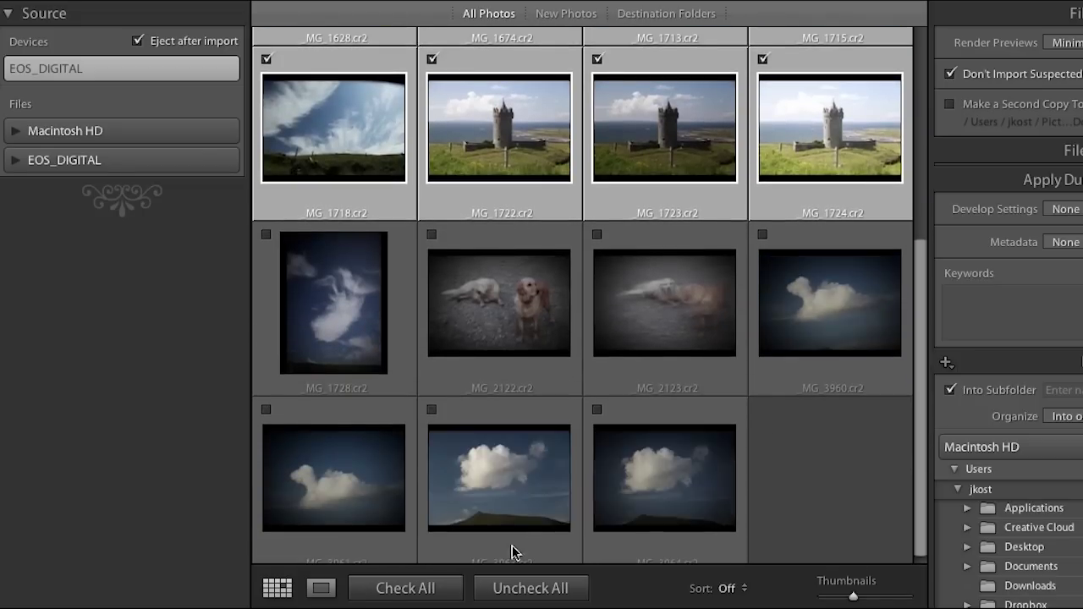
click(414, 590)
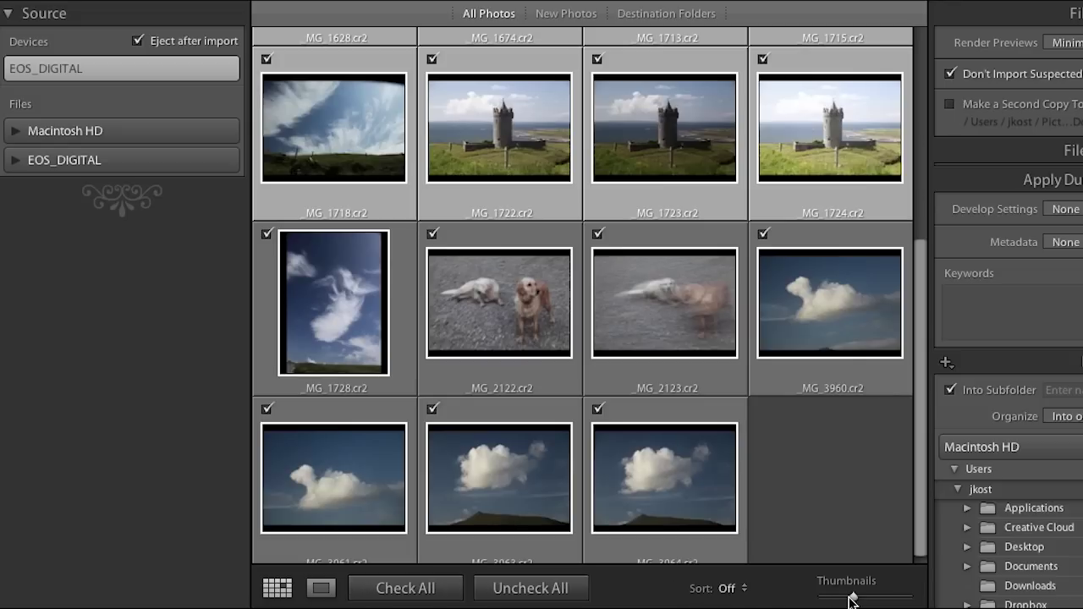
drag(847, 599, 833, 599)
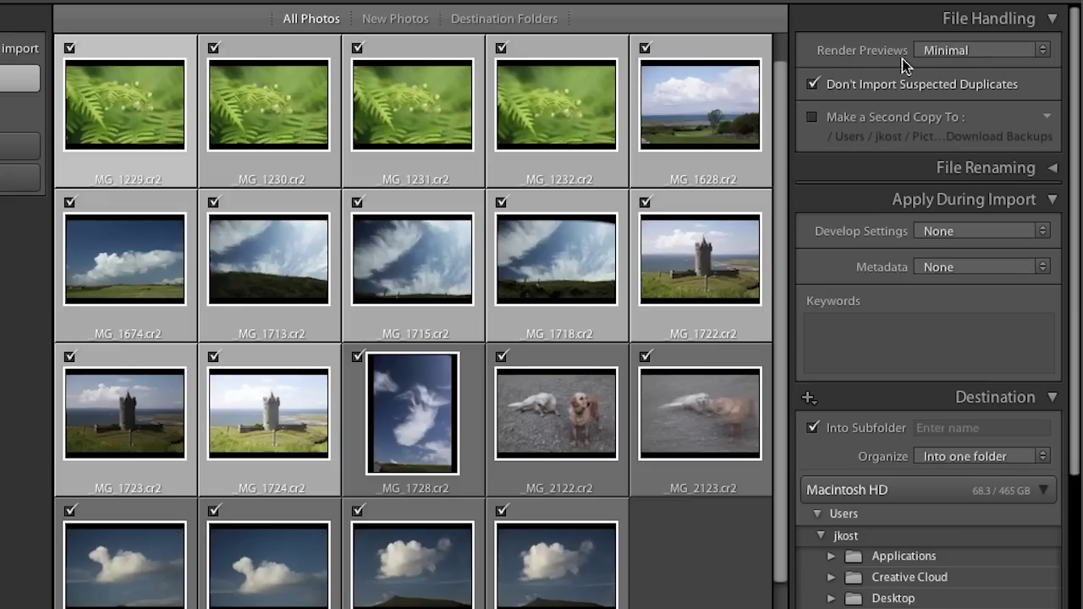
Set preview rendering to Minimal and enable a second copy of the photos to the Download Backups folder.
click(1042, 54)
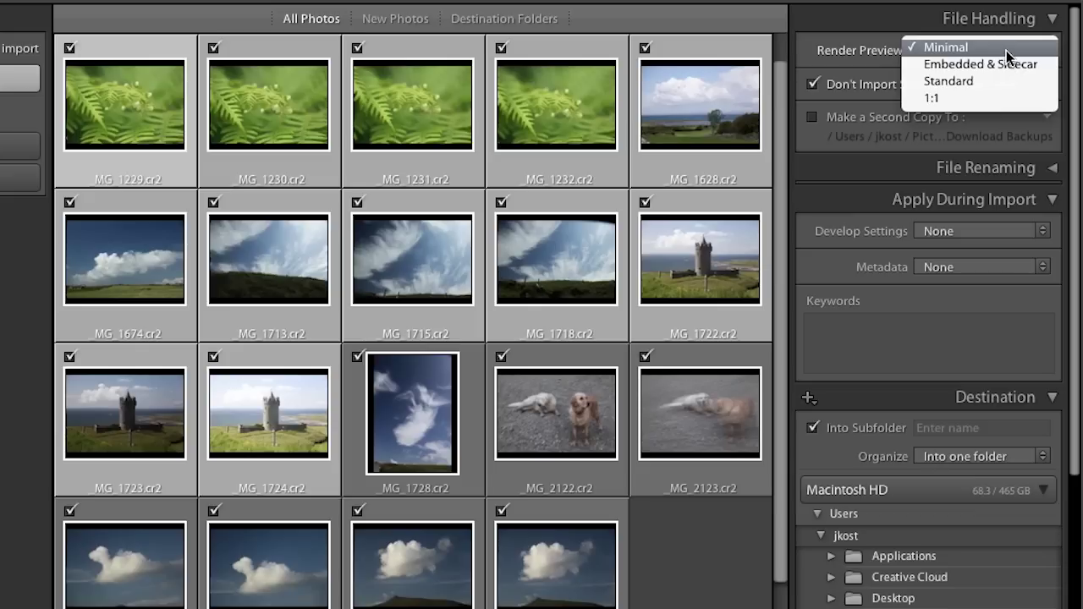
click(1006, 49)
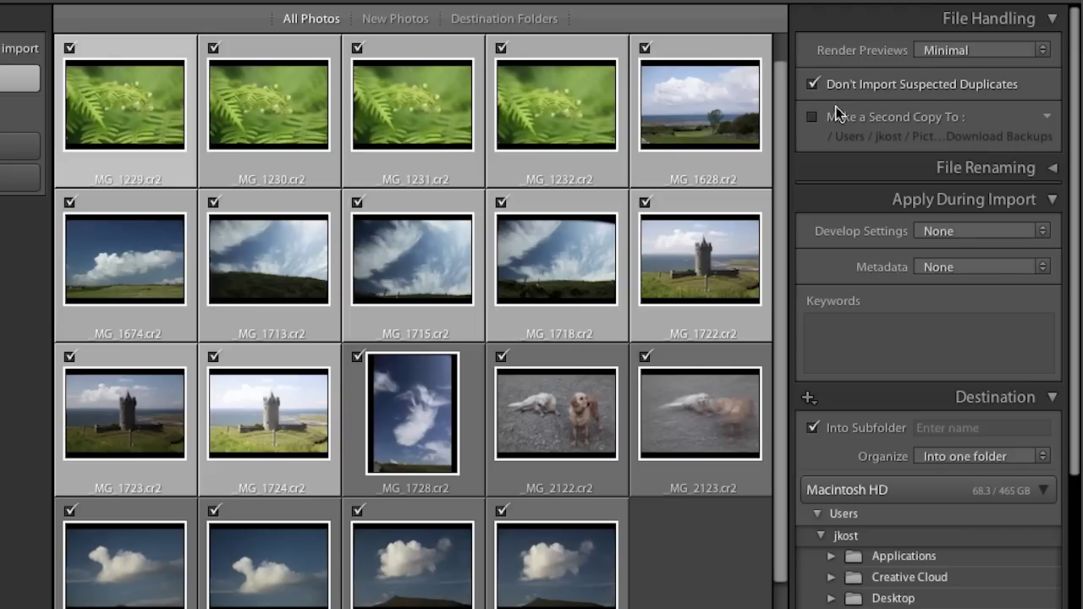
click(813, 118)
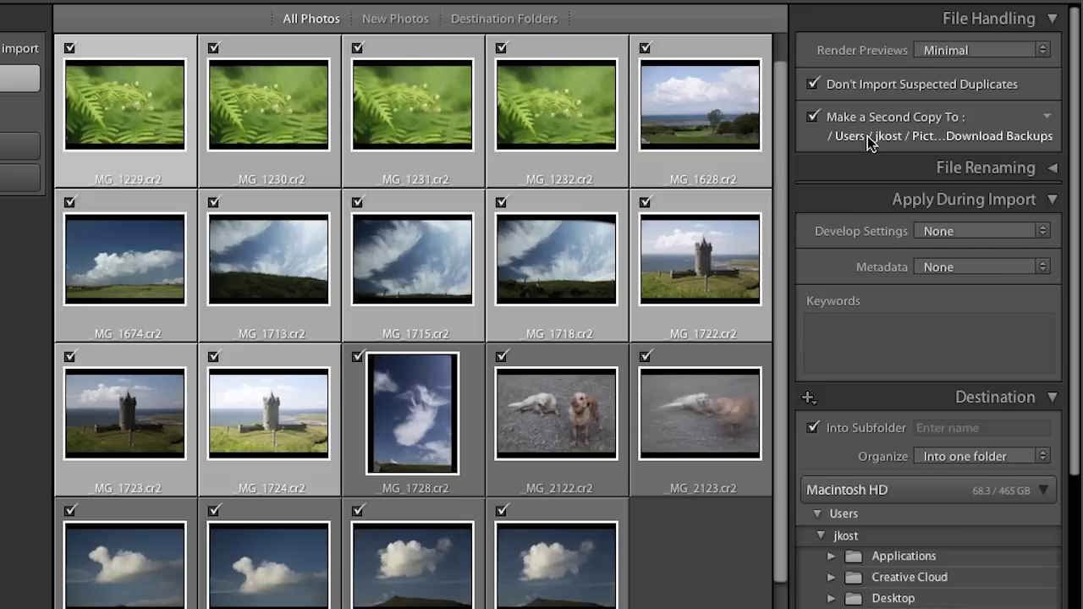
click(1048, 118)
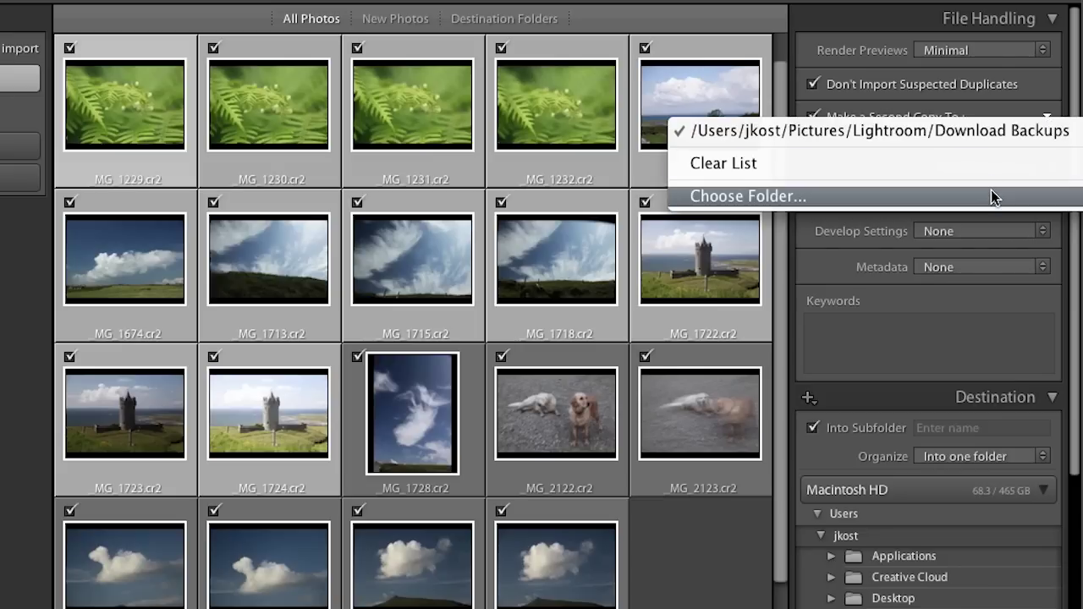
click(932, 105)
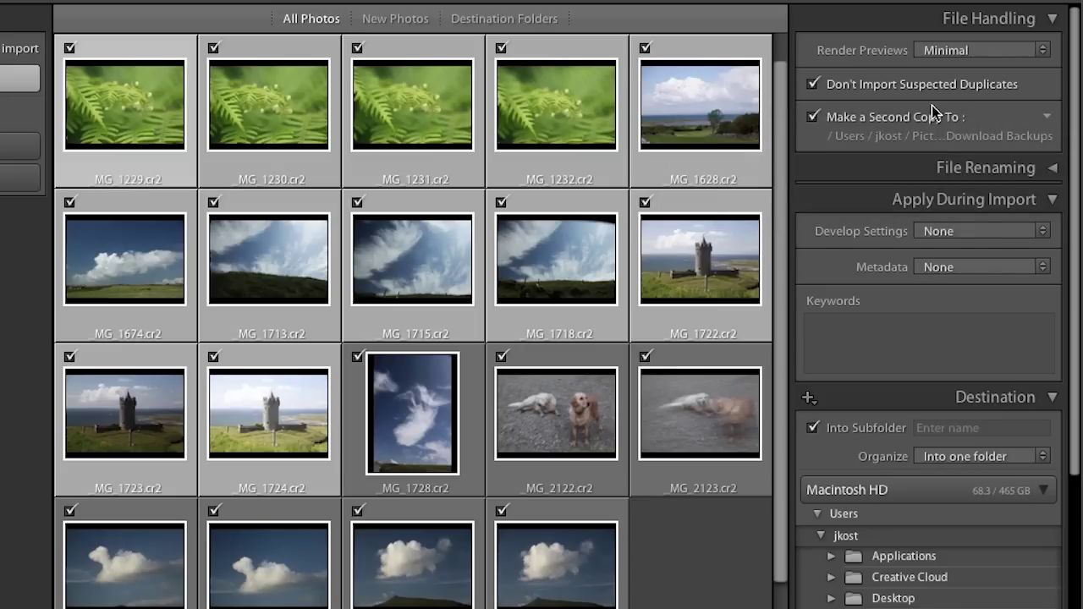
Enable file renaming on import with the Custom Name - Sequence template.
click(928, 168)
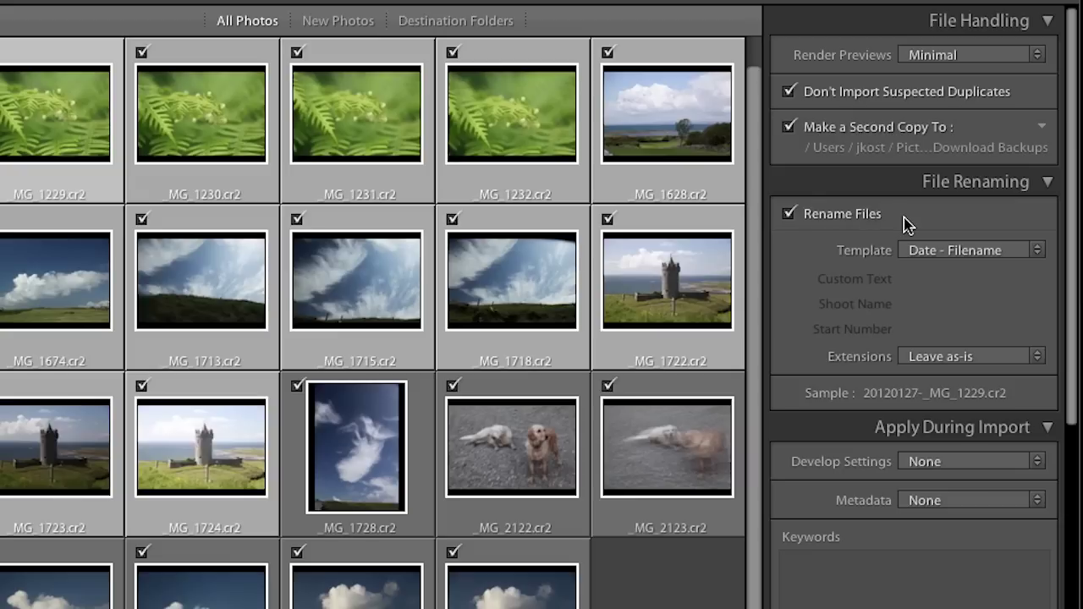
click(1035, 252)
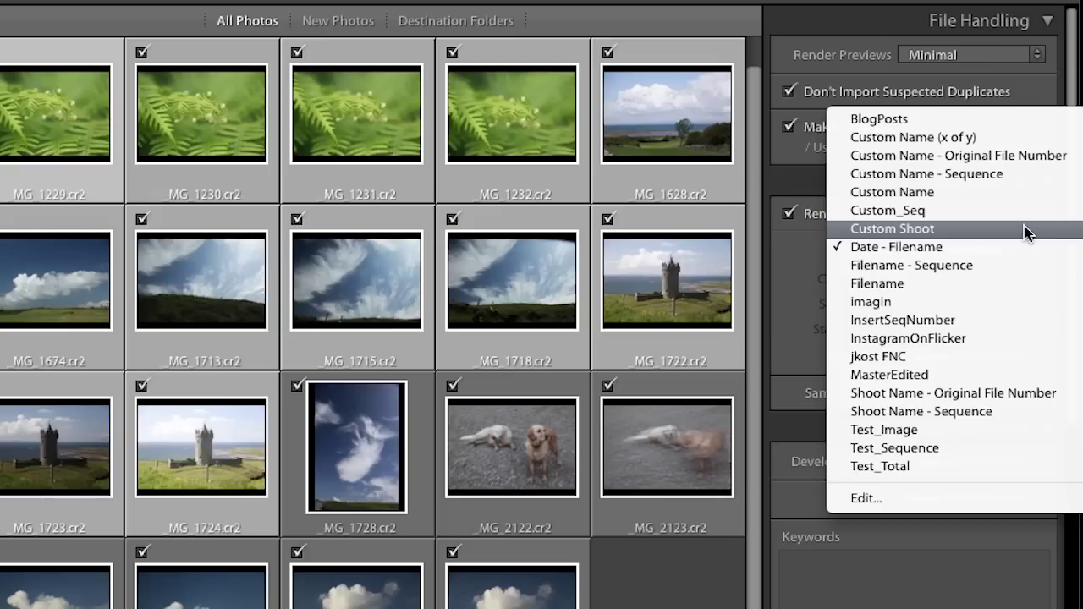
click(1008, 180)
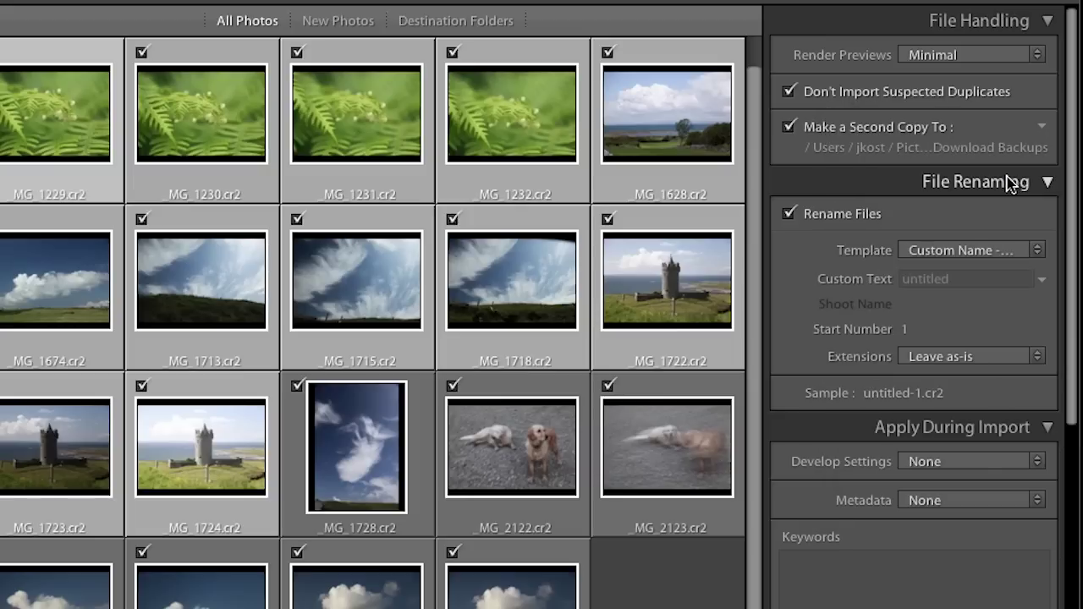
click(939, 280)
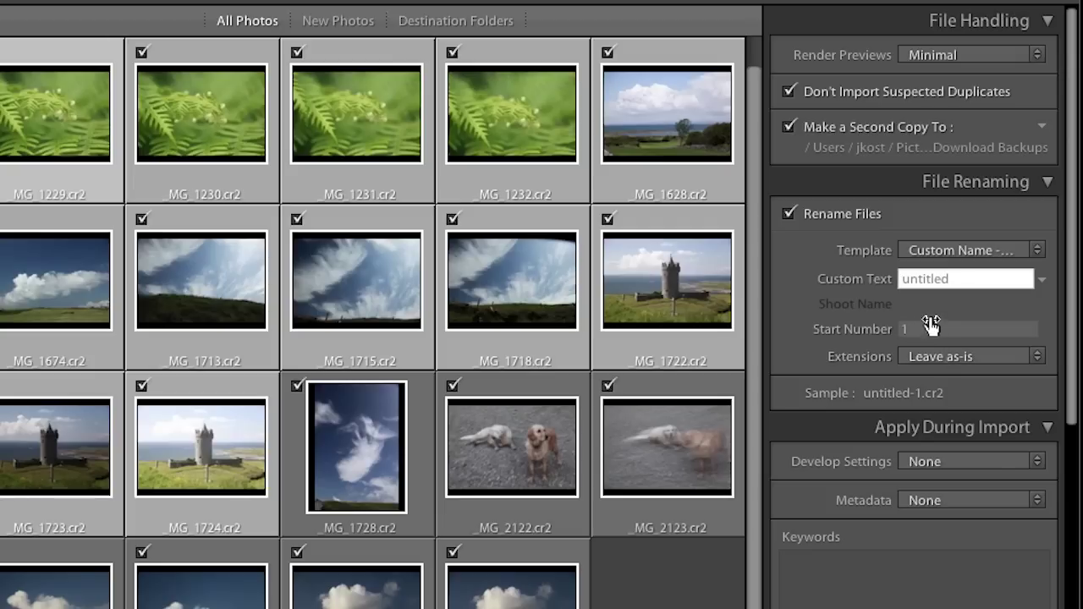
Open the filename template for editing and replace its contents with the photographer's name prefix followed by an underscore.
click(1039, 250)
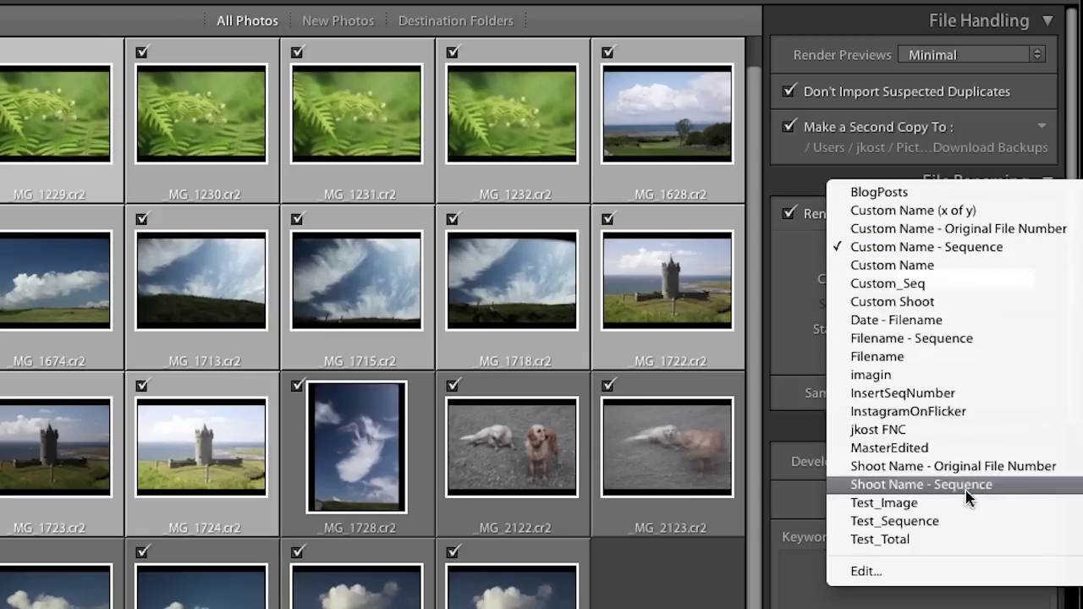
click(945, 572)
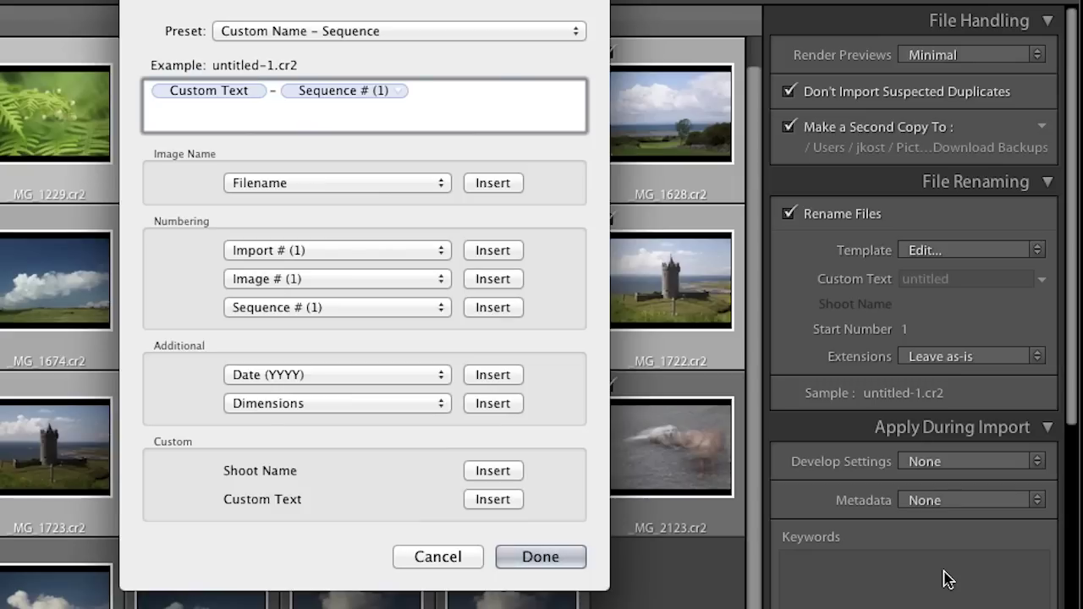
key(BackSpace)
key(BackSpace)
key(BackSpace)
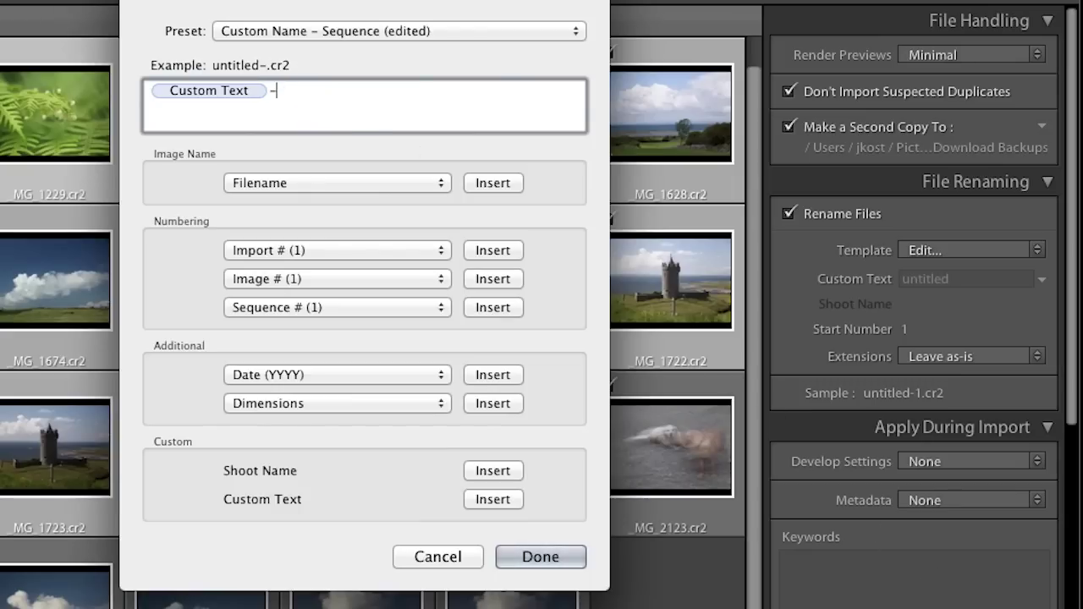
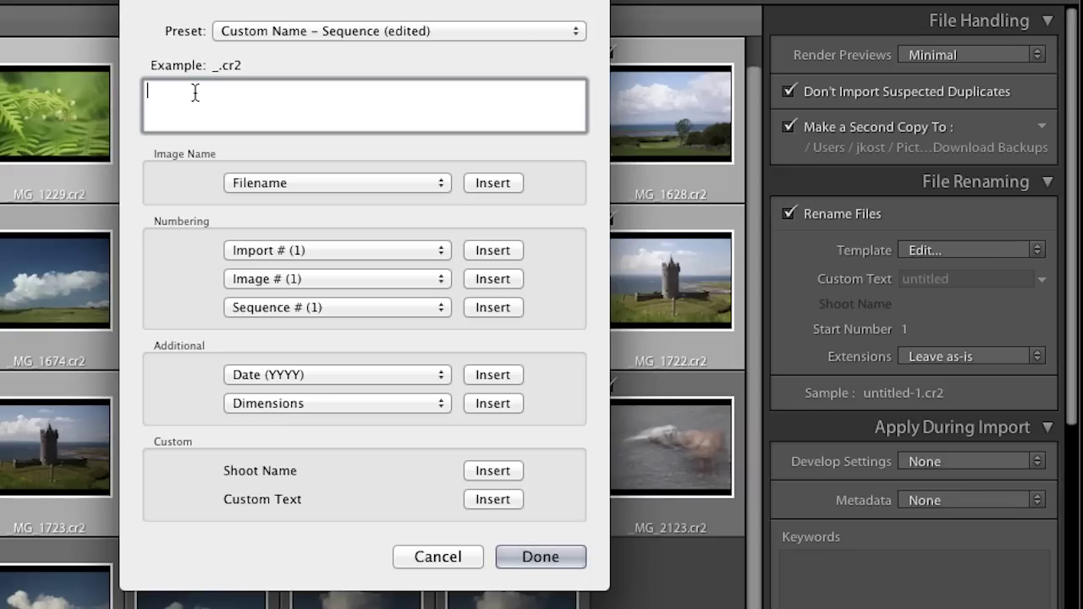
text(JKOST_)
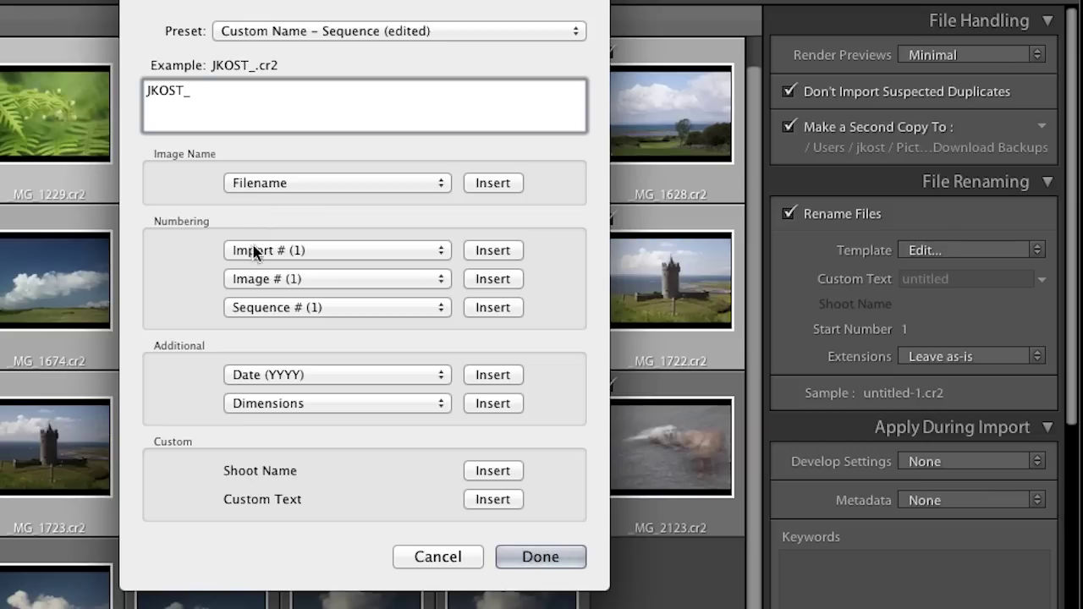
Append the Date (YYYY) and Sequence # (00001) tokens to the filename template, separated by an underscore.
click(439, 380)
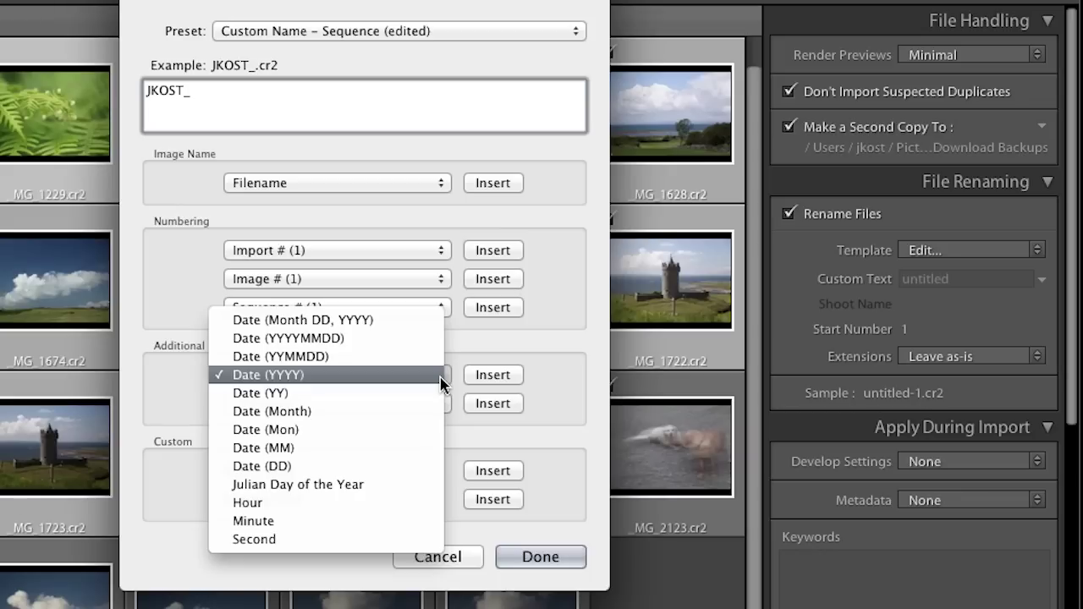
click(505, 380)
click(507, 382)
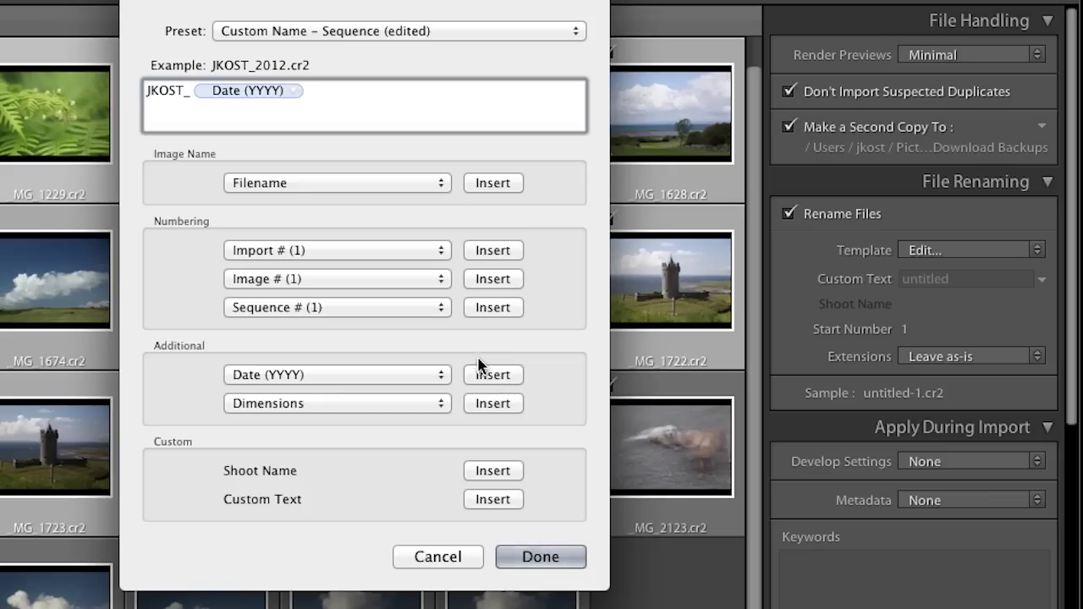
click(442, 309)
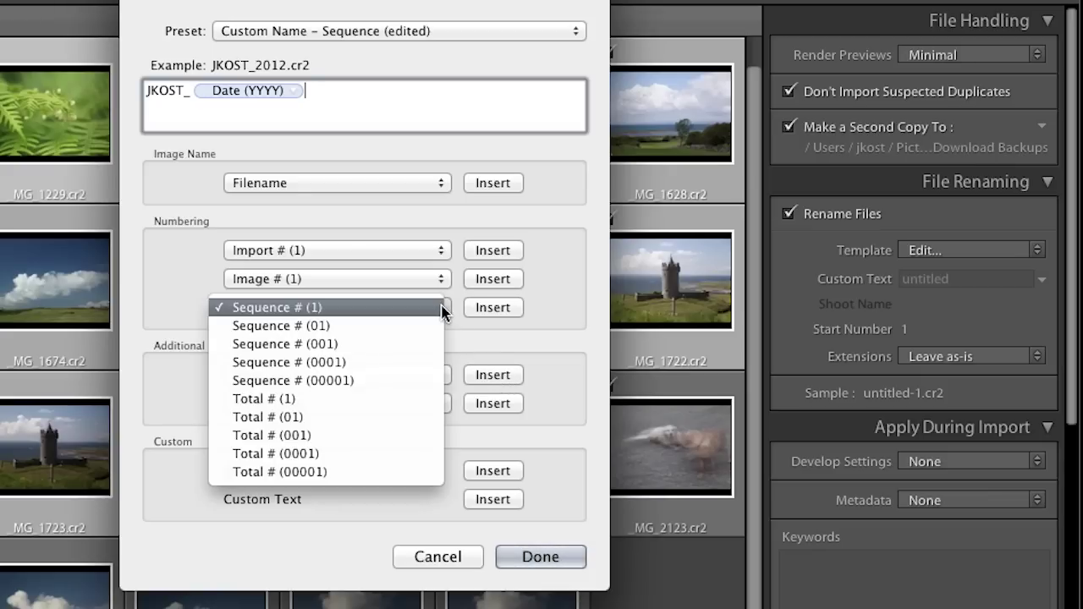
click(404, 384)
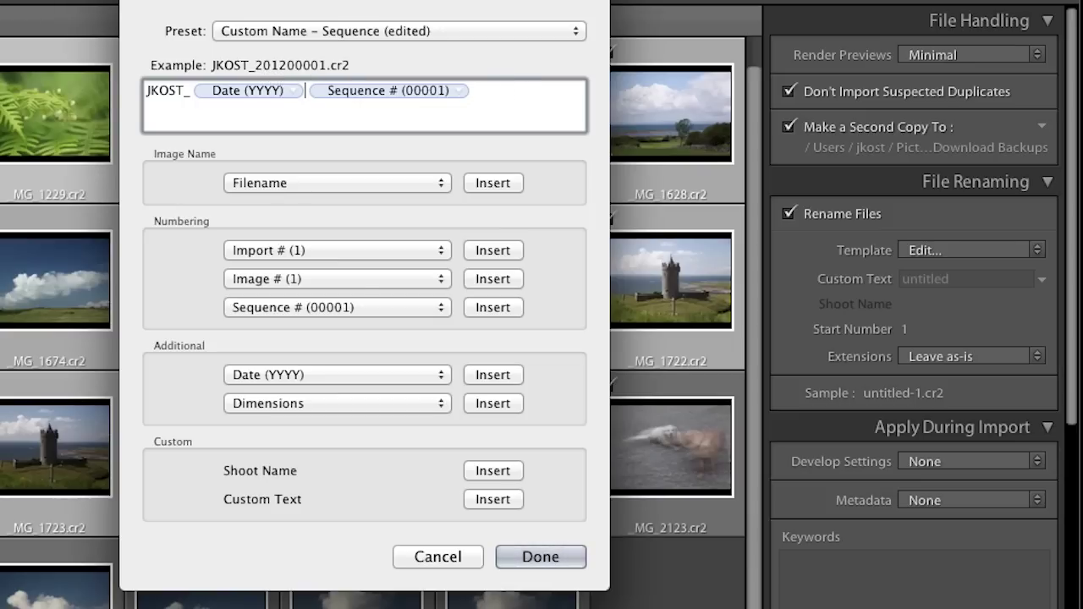
text(_)
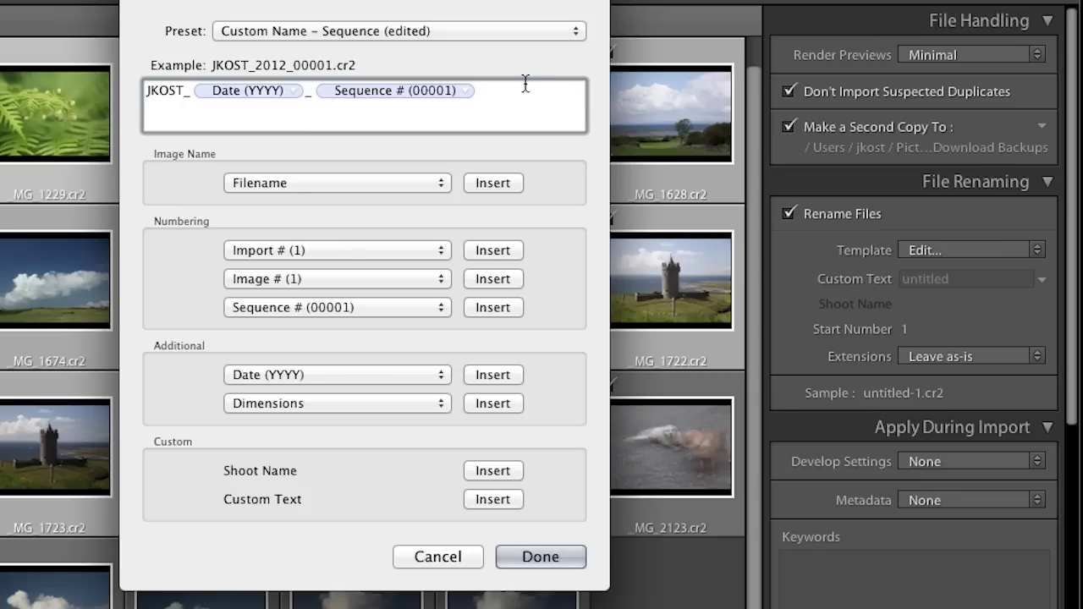
Save the current filename template as a new preset named DEMO PRESET.
click(462, 34)
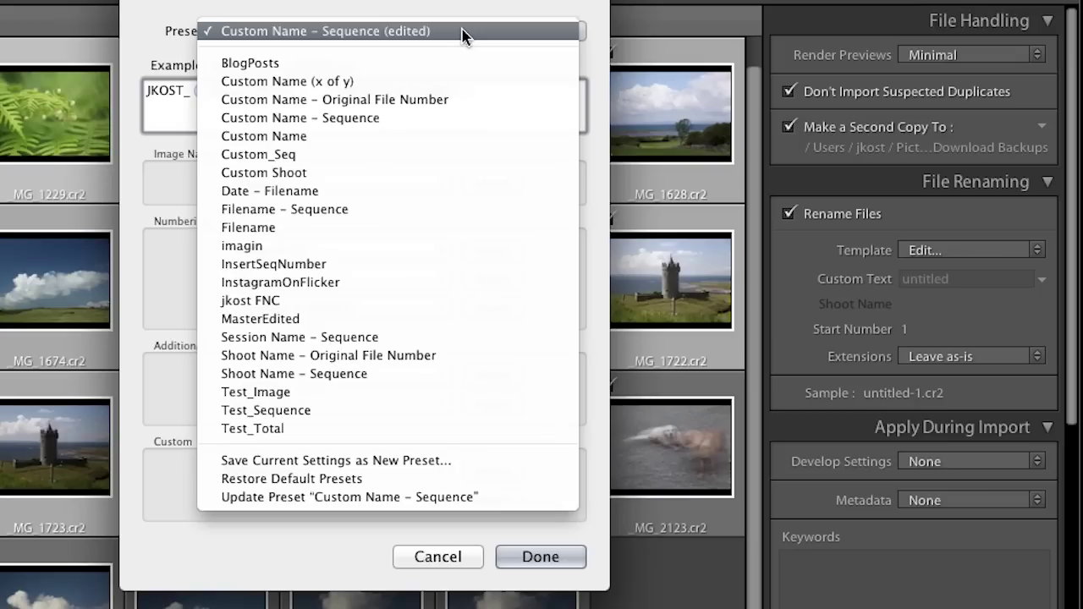
click(464, 463)
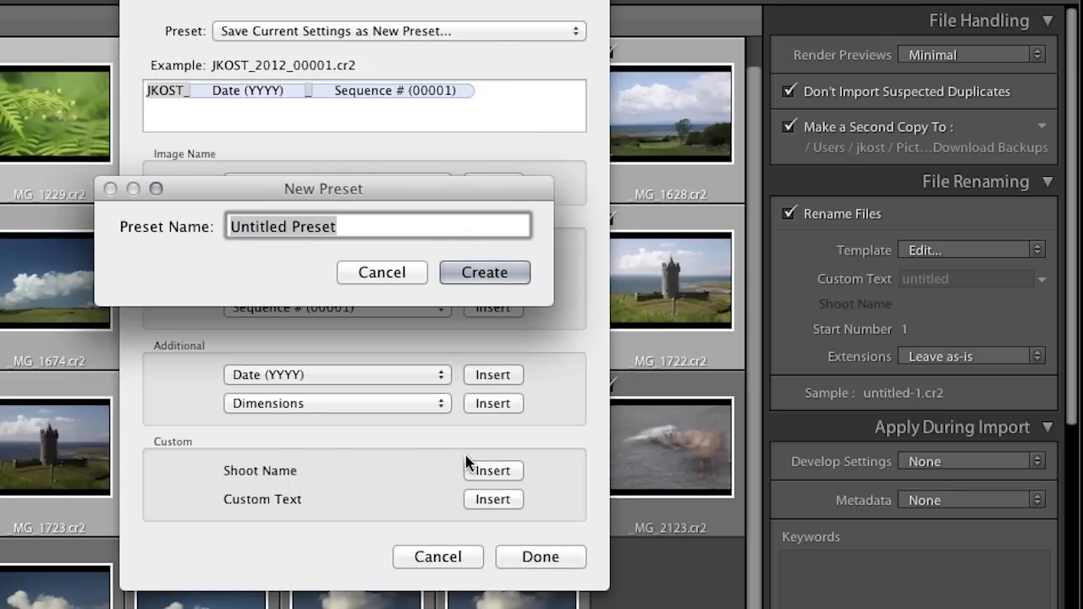
text(DEMO PR)
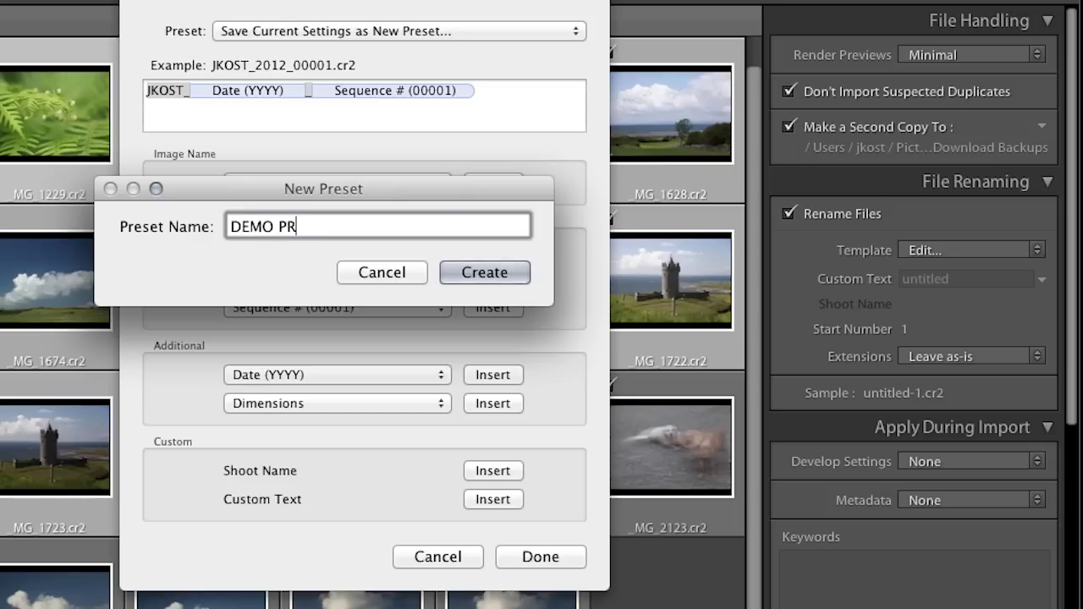
text(ESET)
click(530, 273)
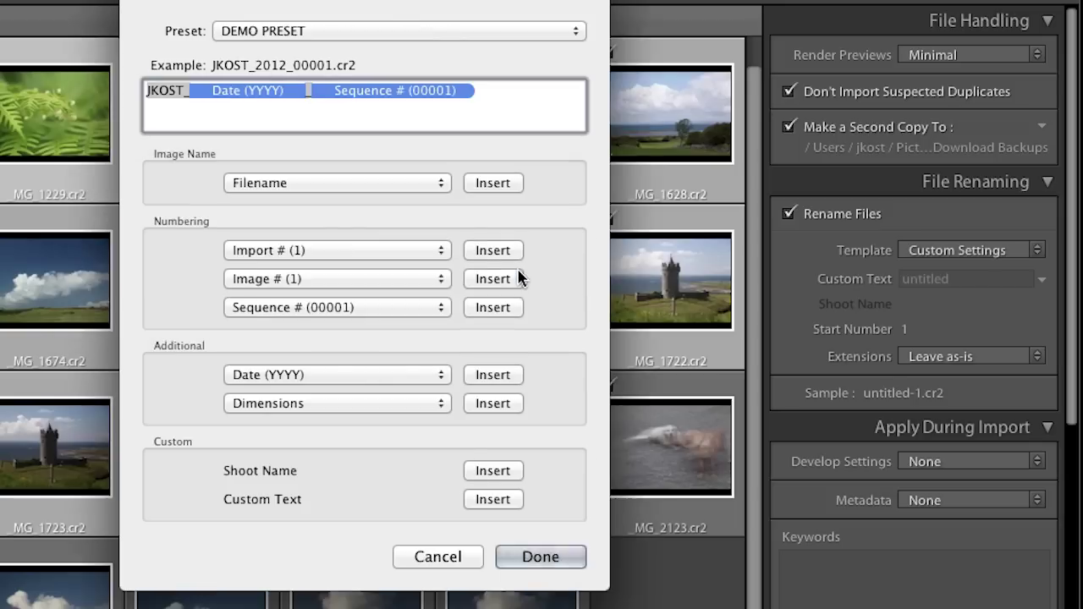
Accept the DEMO PRESET filename template and collapse the File Renaming and File Handling sections.
click(550, 559)
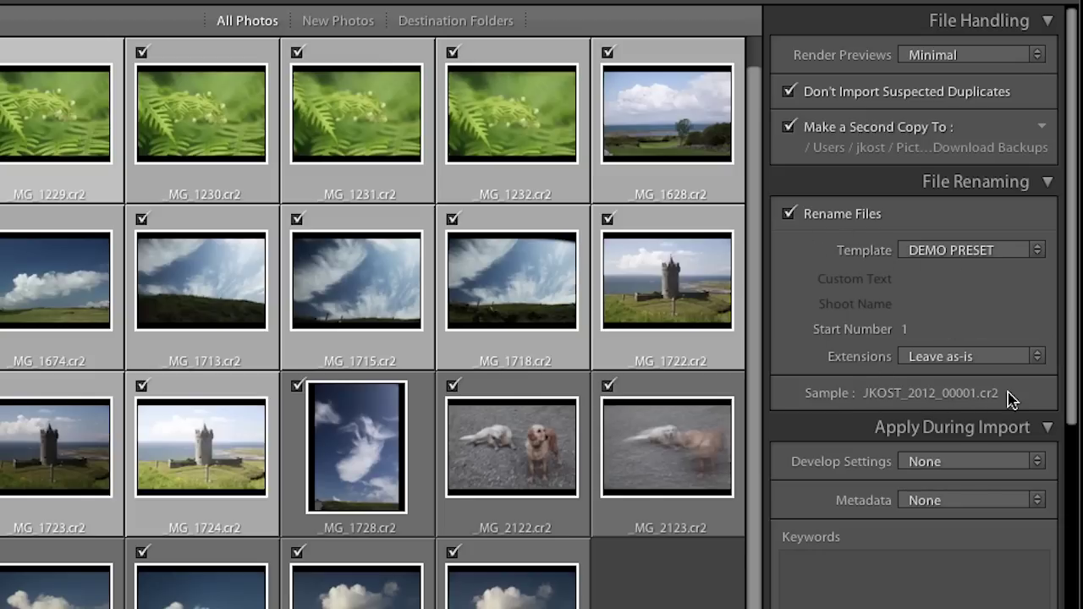
click(876, 188)
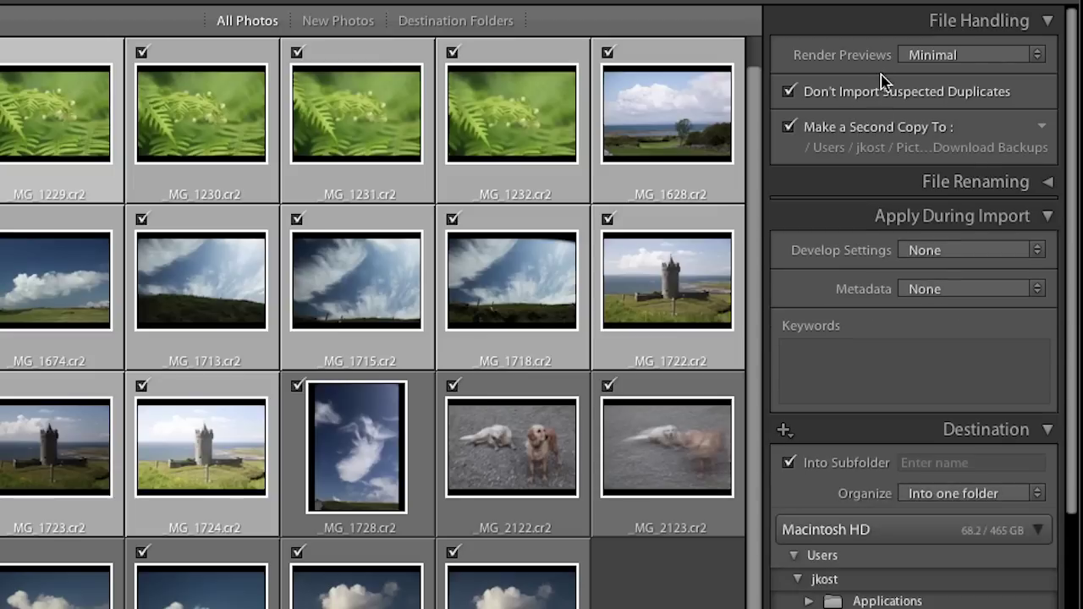
click(880, 32)
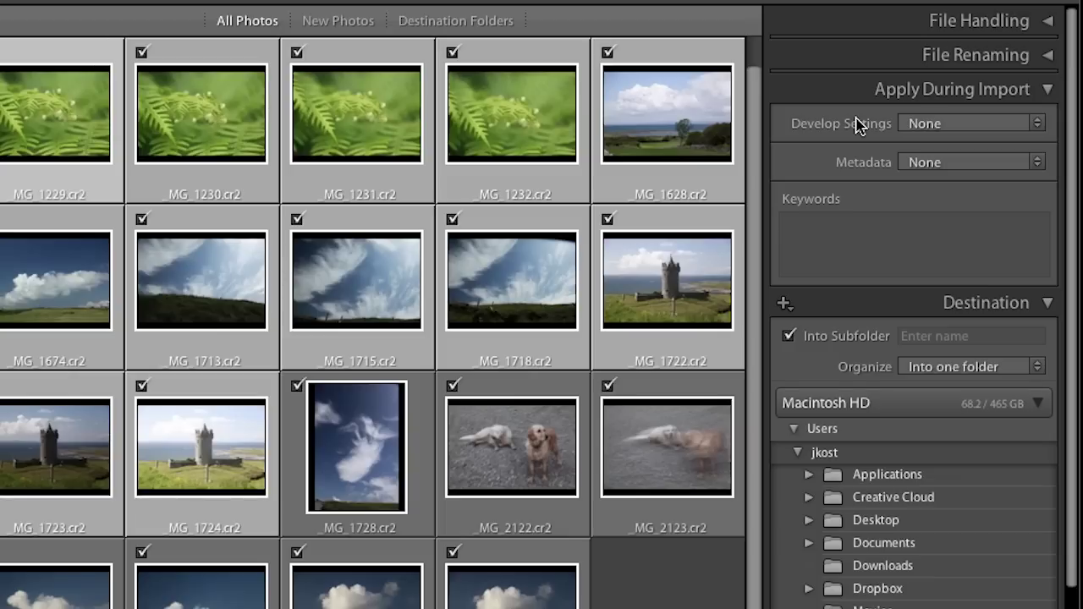
Review the develop presets available during import, keeping Develop Settings at None.
click(988, 126)
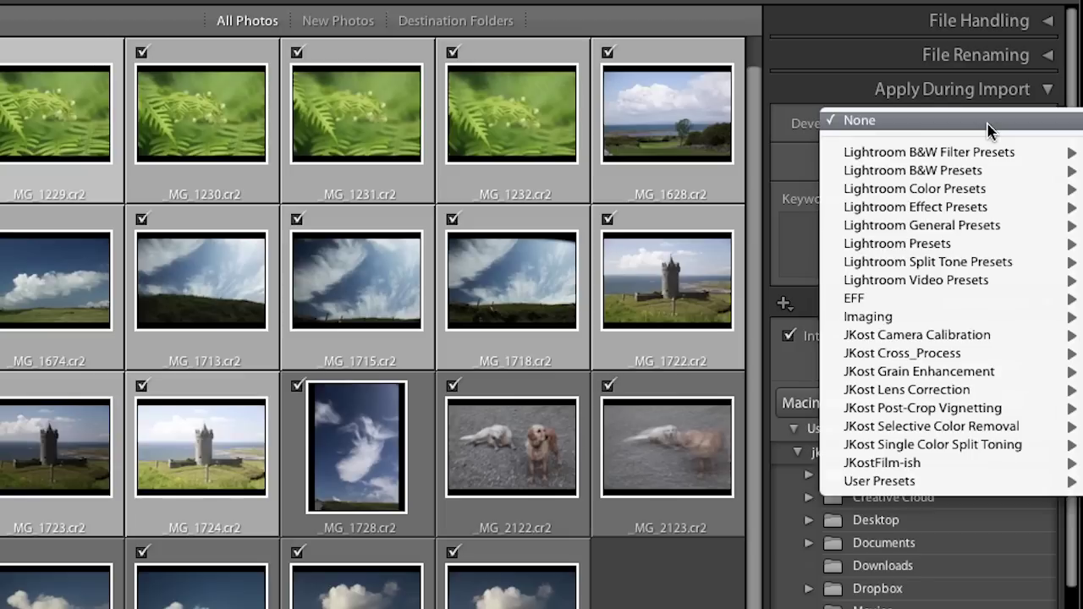
mouse_move(990, 172)
click(857, 123)
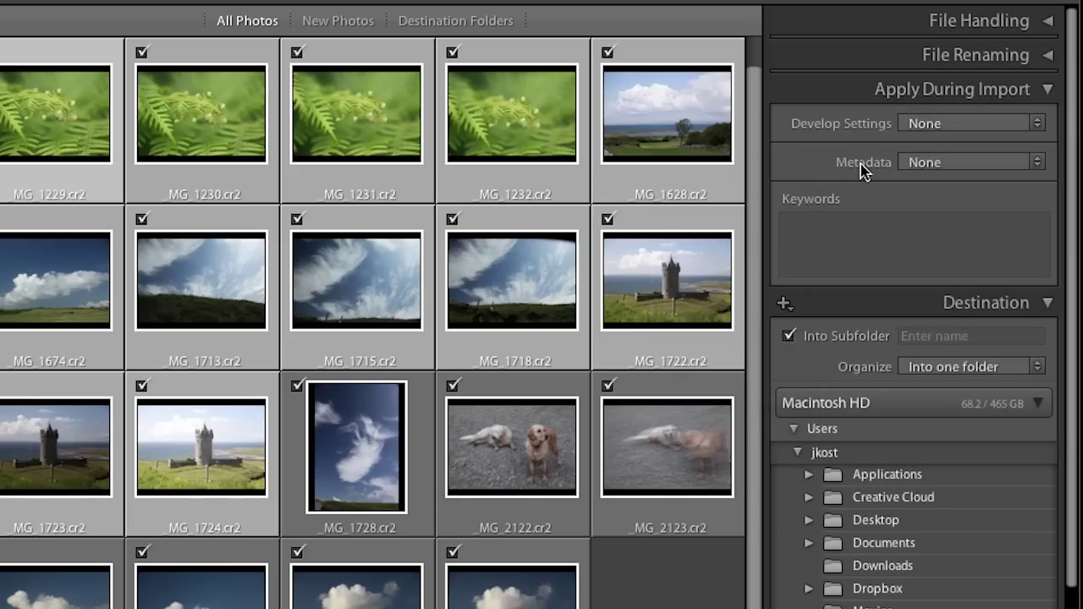
Open the metadata presets for editing and load the 2012 PO Box copyright preset.
click(964, 162)
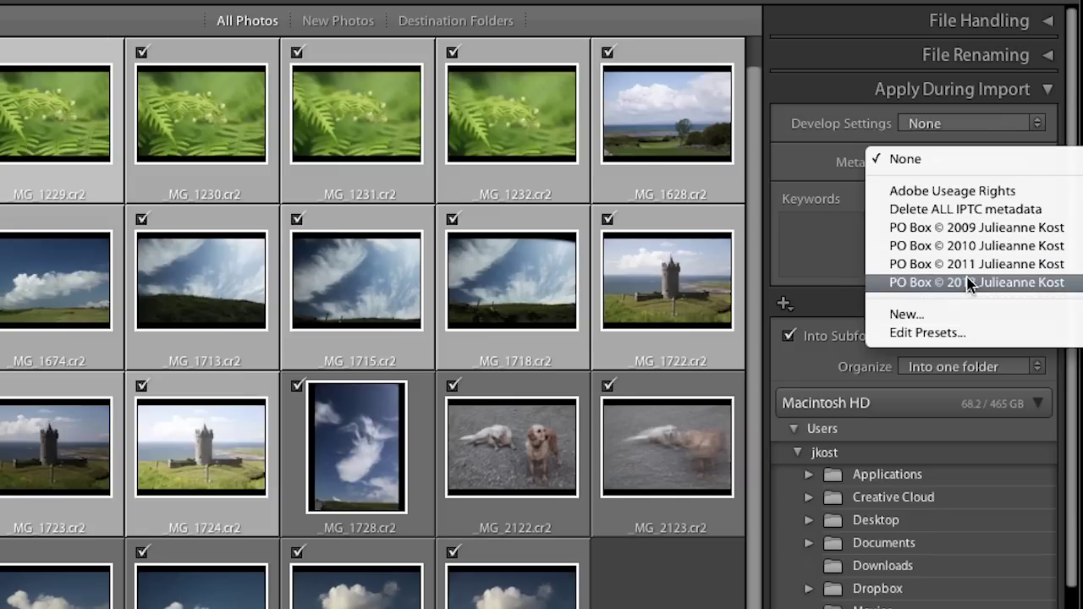
click(967, 334)
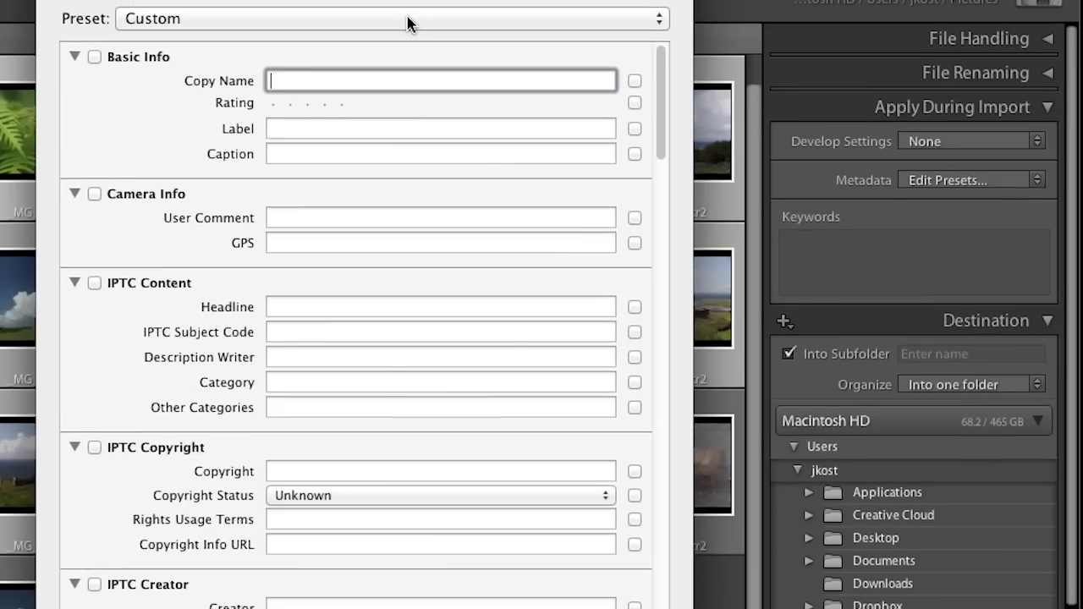
click(407, 8)
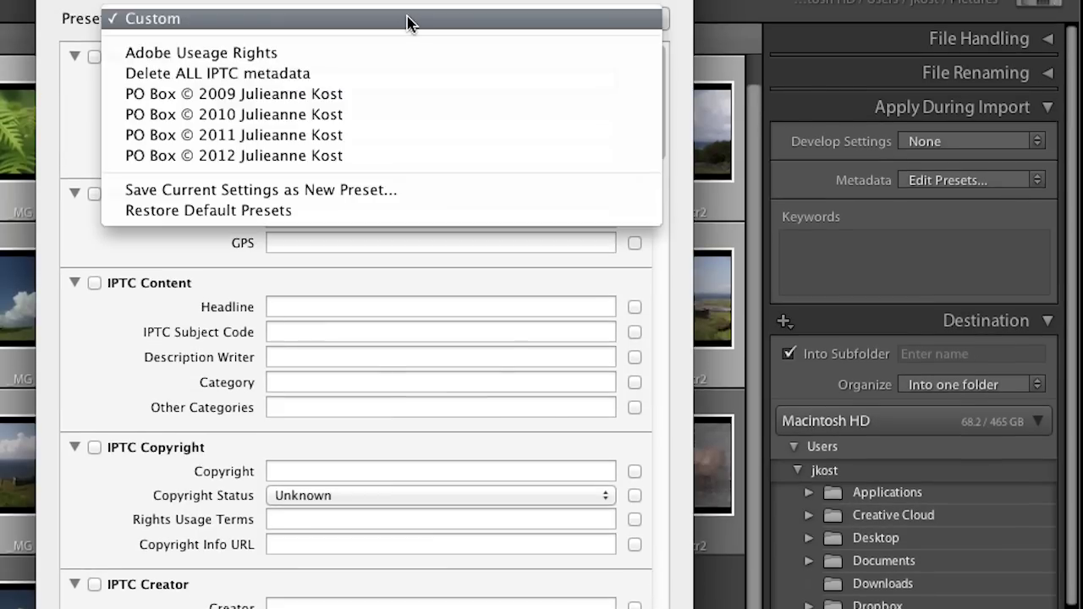
click(405, 157)
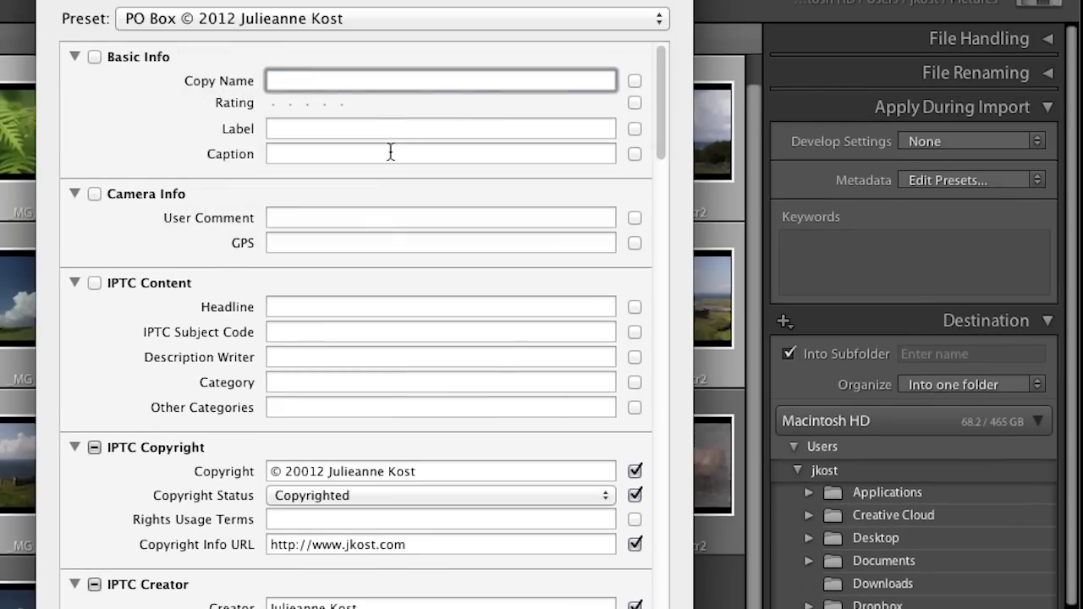
Review the preset's IPTC Copyright and IPTC Creator fields, and finish editing to apply it to the import.
scroll(373, 282, down, 10)
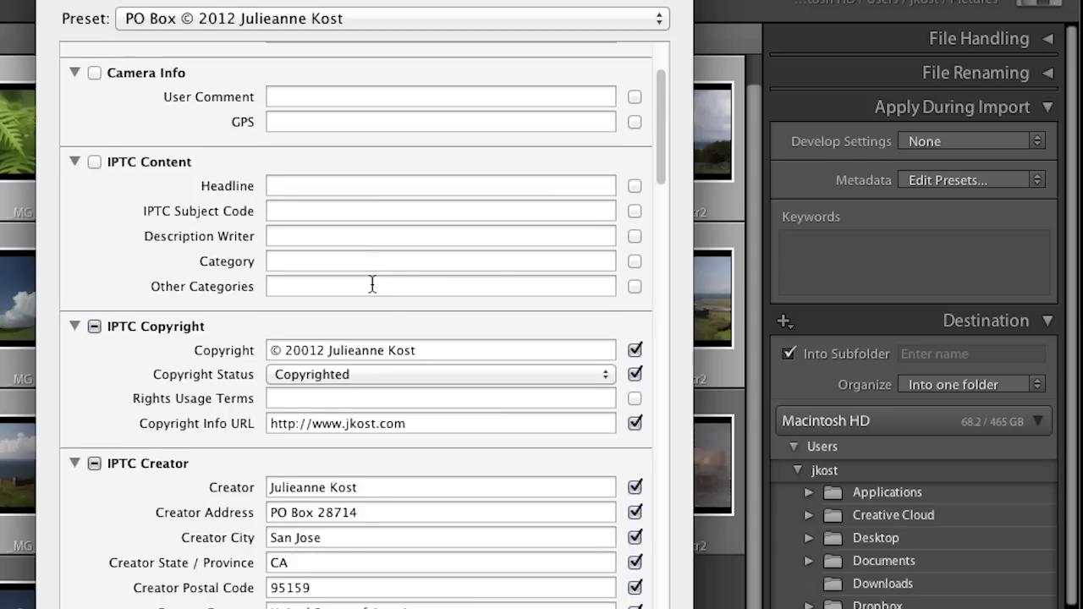
scroll(372, 282, down, 3)
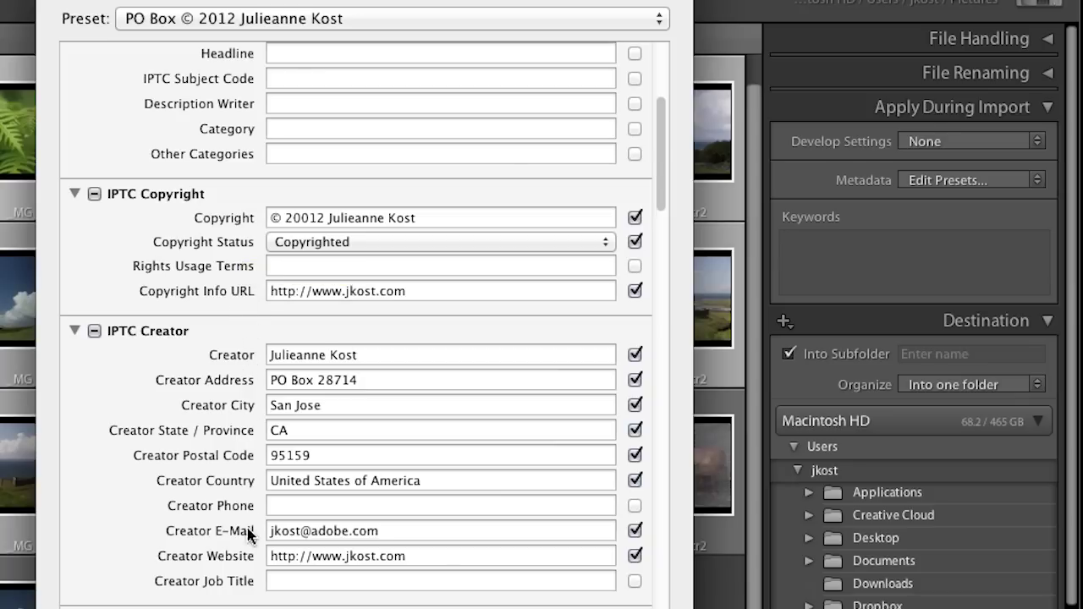
scroll(251, 489, up, 3)
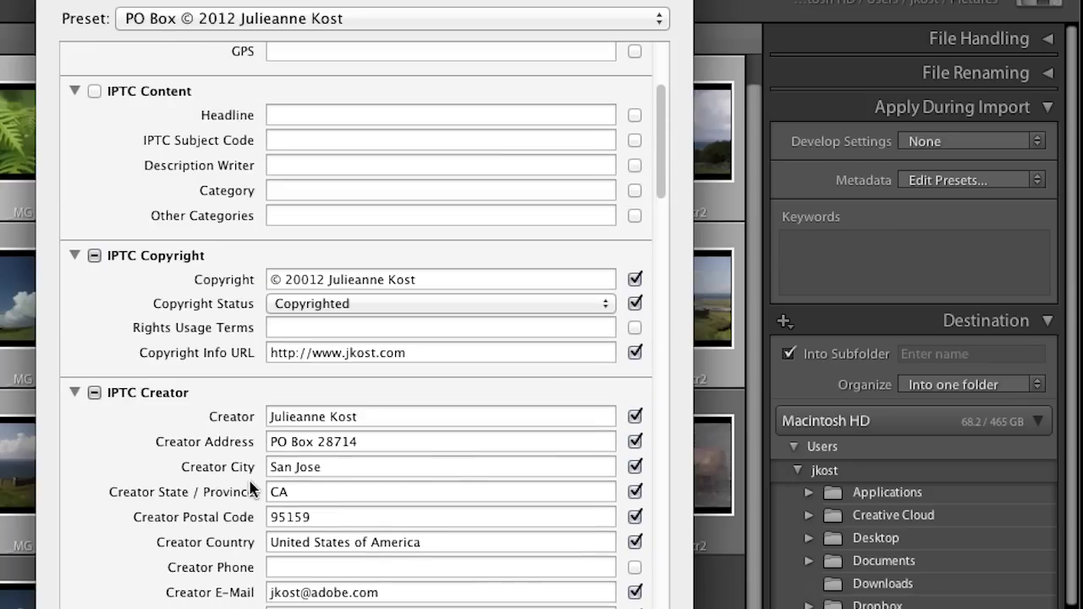
scroll(293, 312, up, 5)
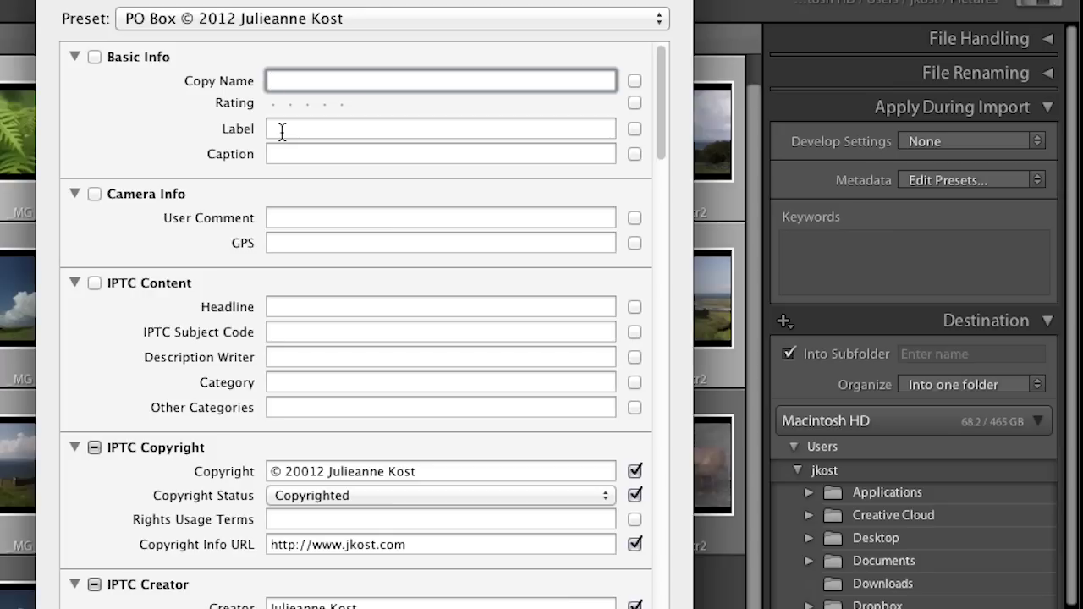
click(375, 19)
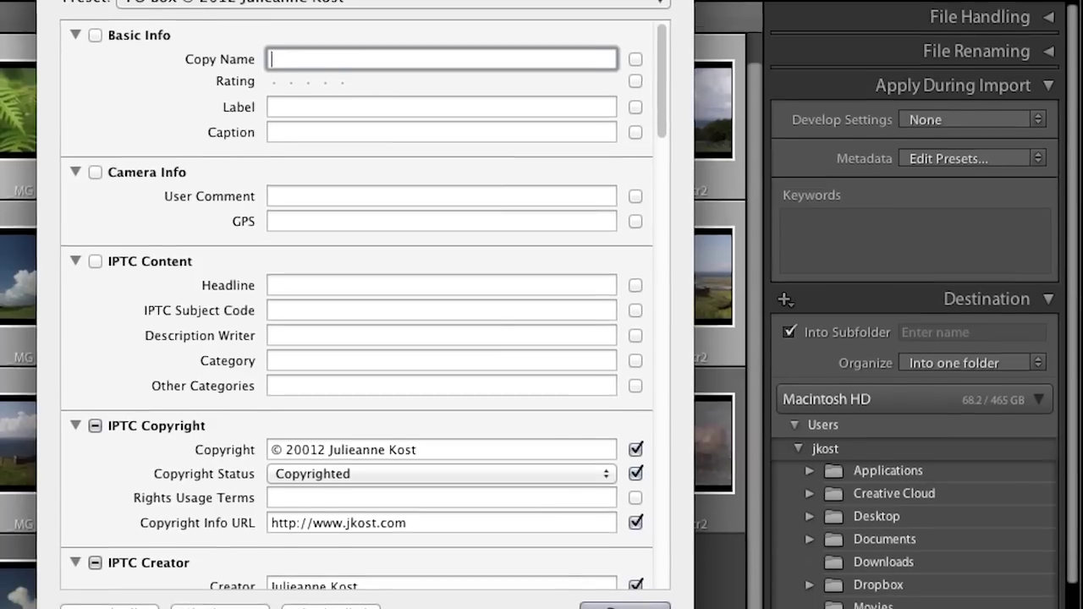
click(625, 606)
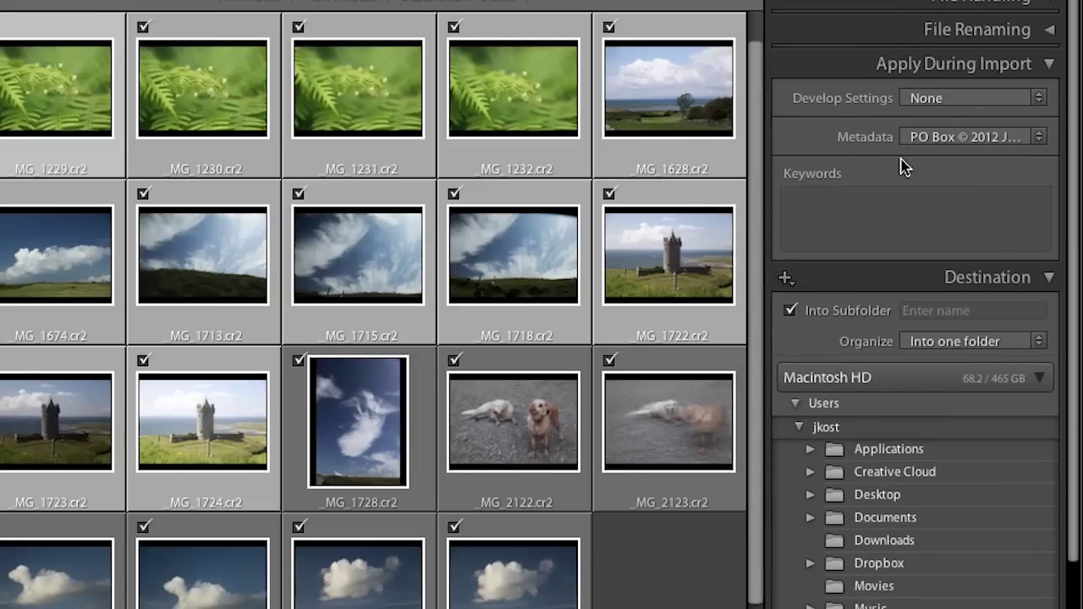
Add the keyword Ireland to the imported photos and collapse the Apply During Import section.
click(867, 207)
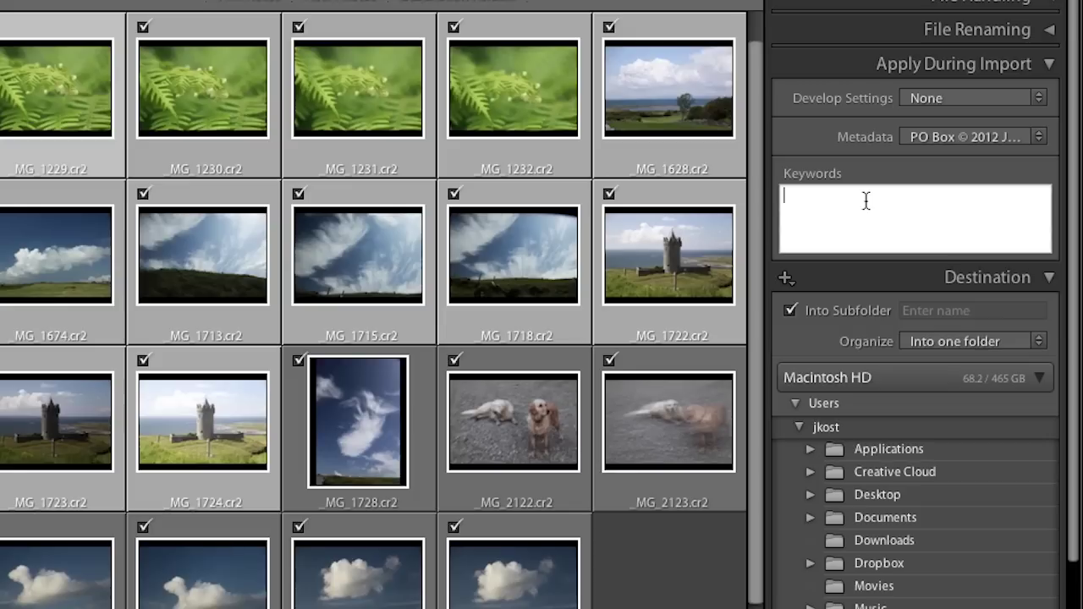
click(866, 201)
text(Ireland)
click(871, 64)
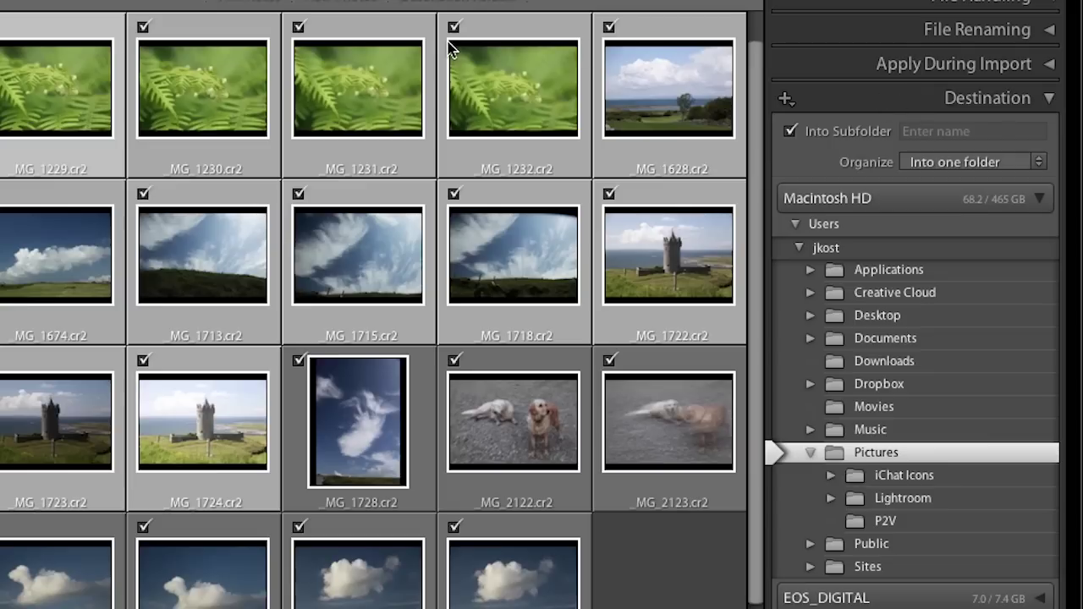
Set the import destination to the Ireland folder under Desktop, LR4_GS, ImageVault, 2011.
click(810, 314)
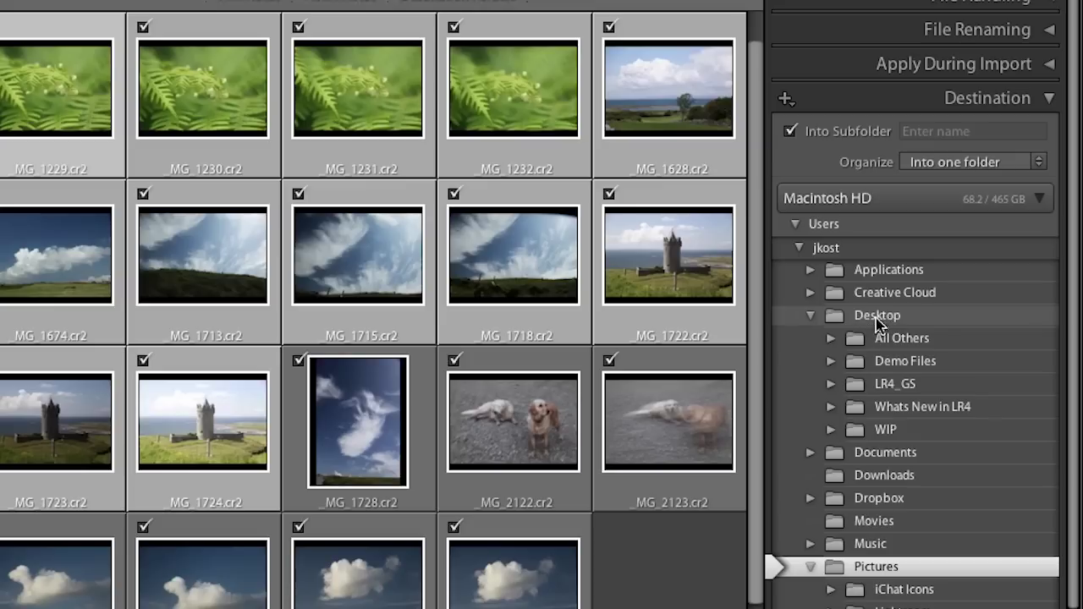
click(891, 321)
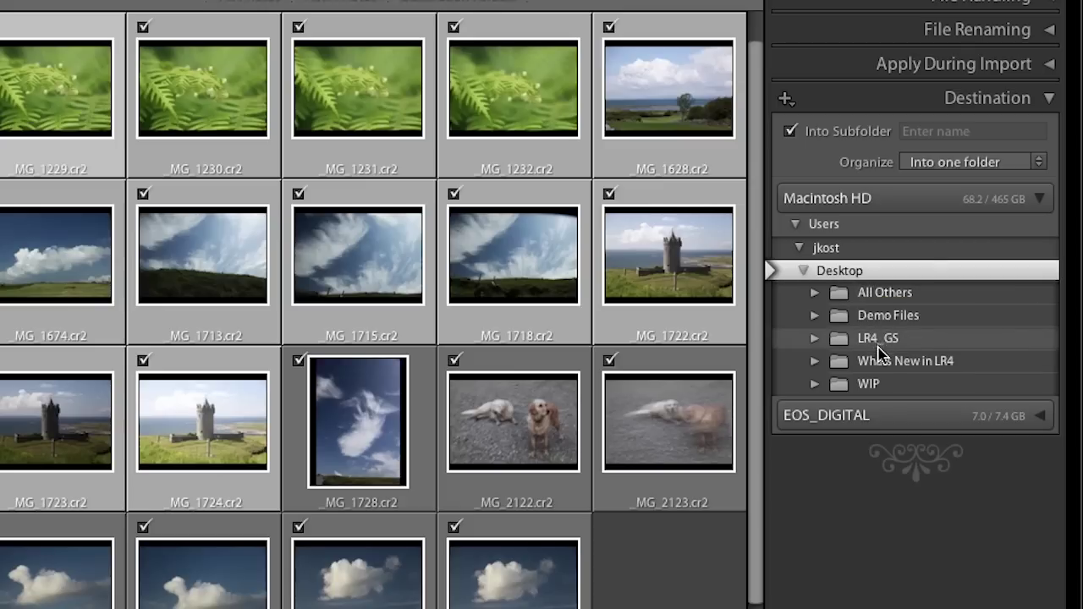
click(815, 340)
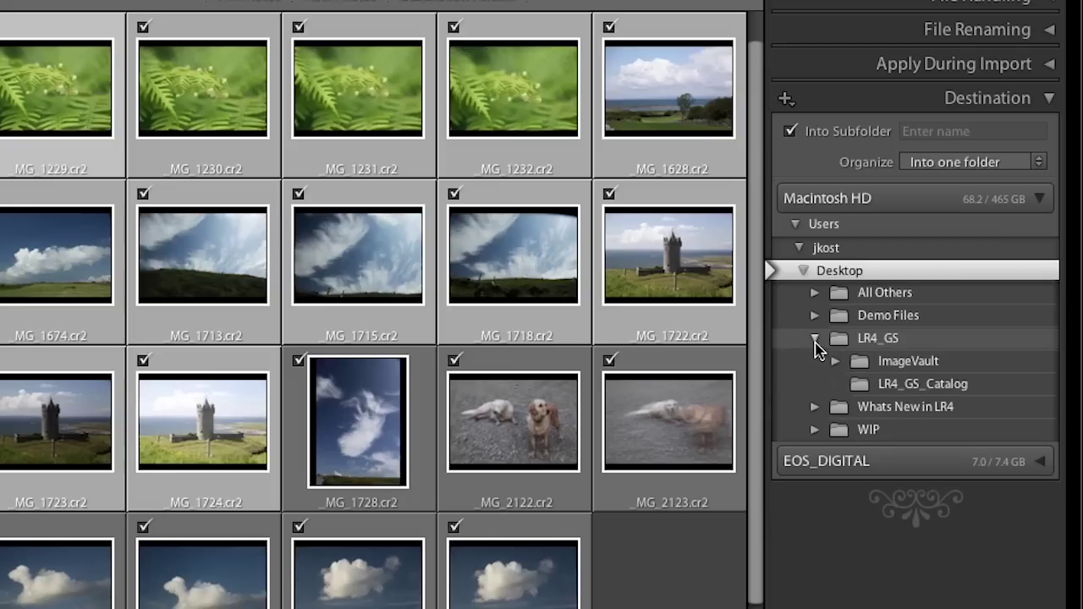
click(835, 361)
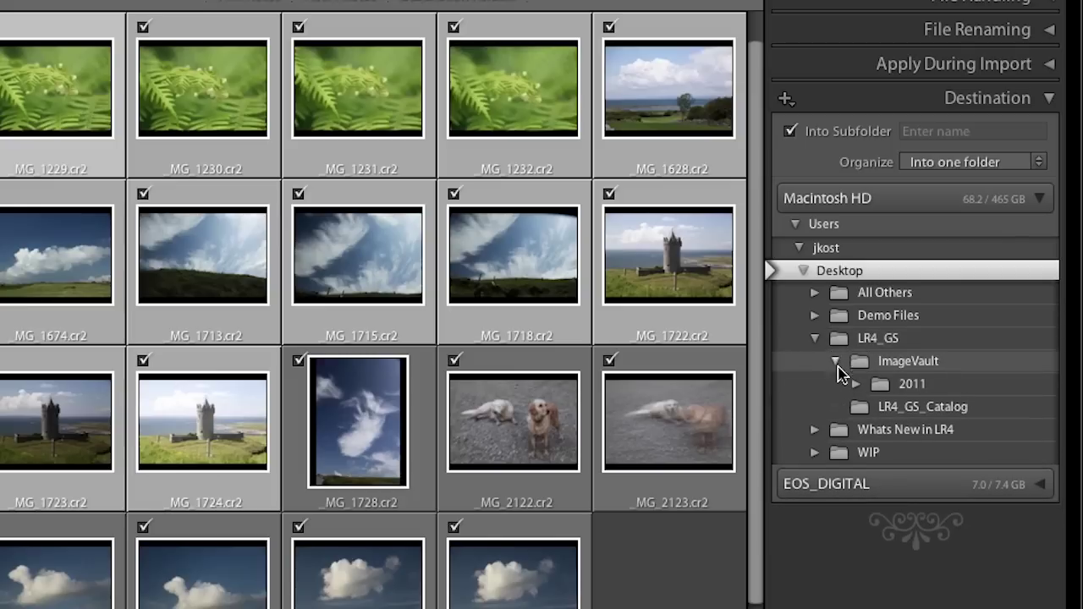
click(856, 384)
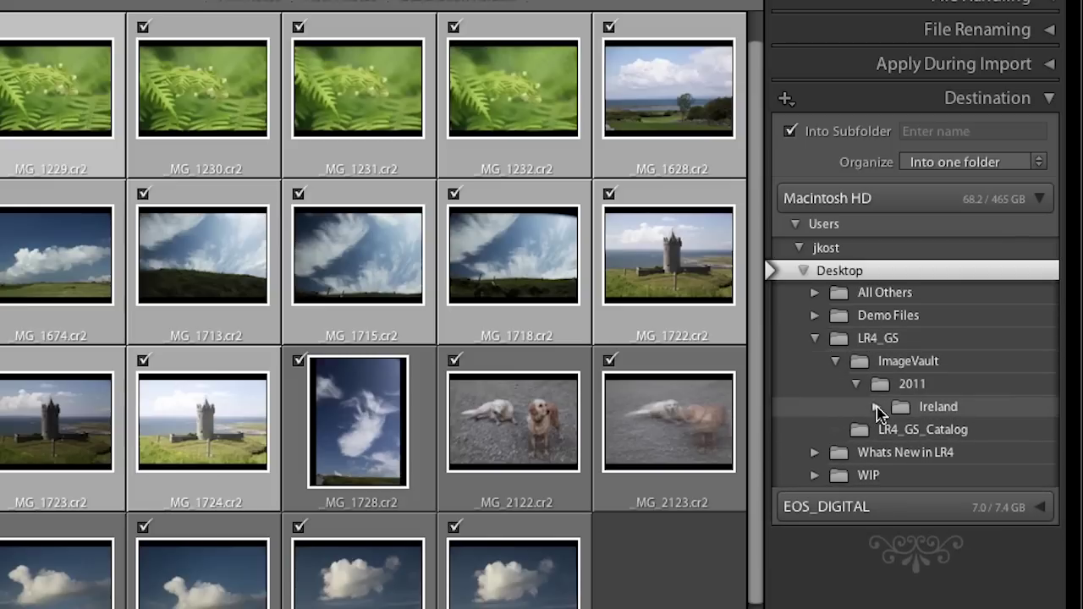
click(876, 407)
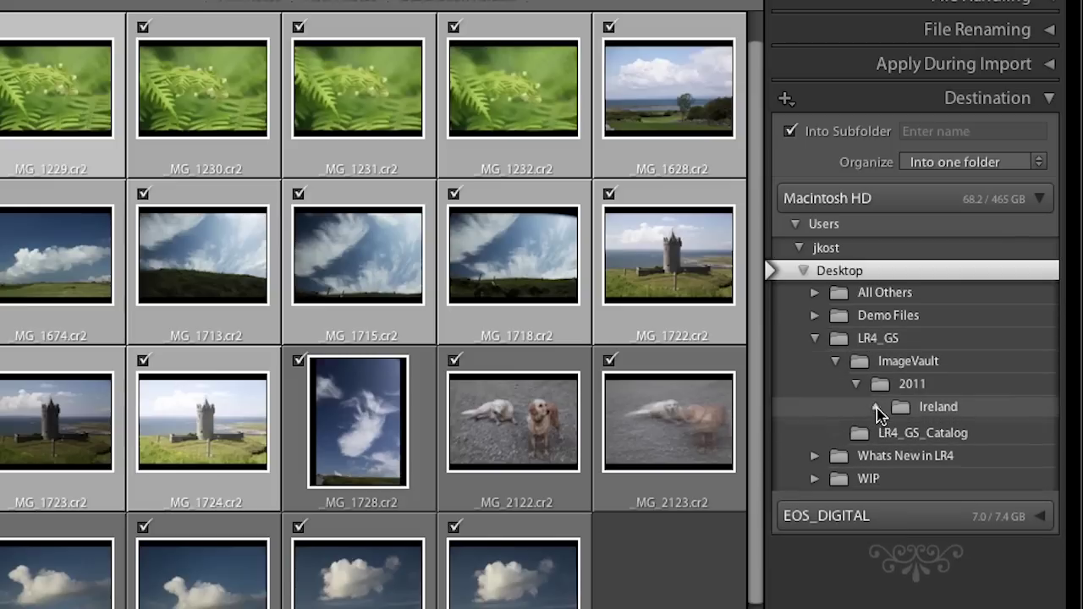
click(948, 413)
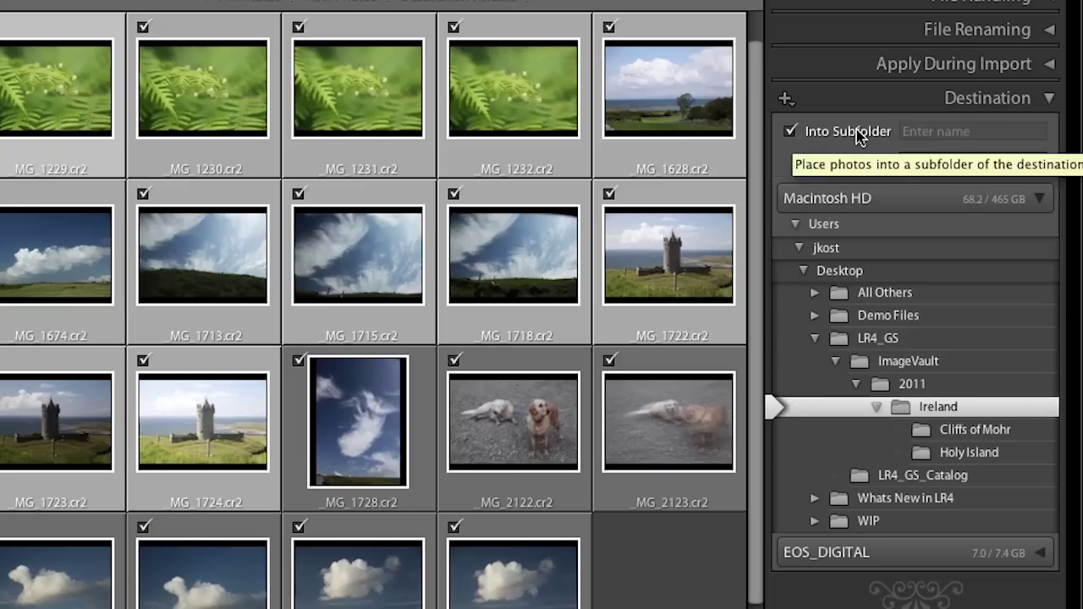
Place the photos into a subfolder named Dingle Peninsula, organized into one folder.
click(829, 135)
click(829, 135)
click(942, 134)
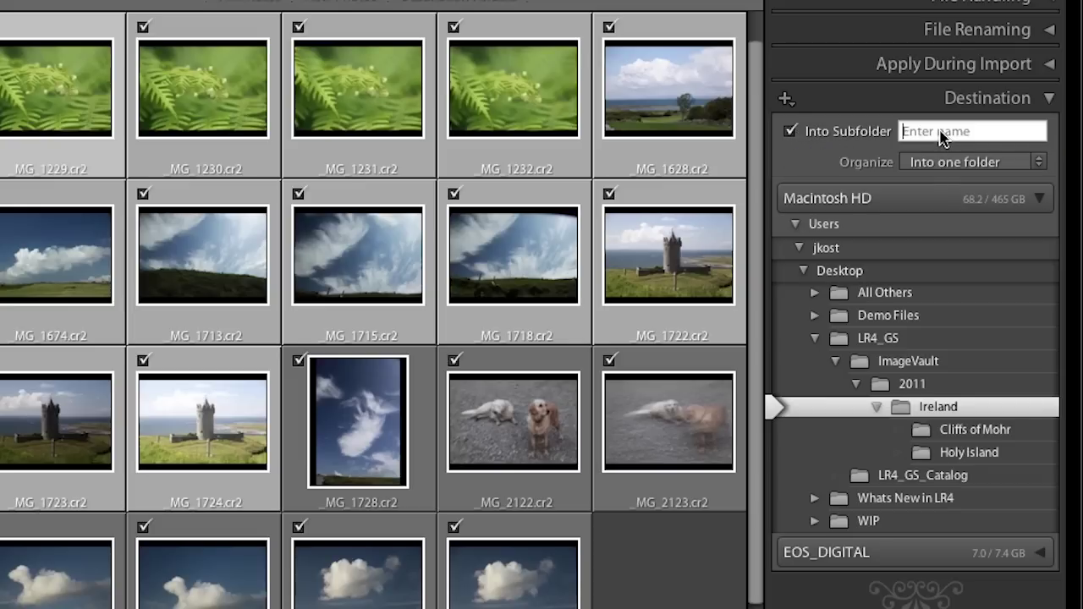
text(Din)
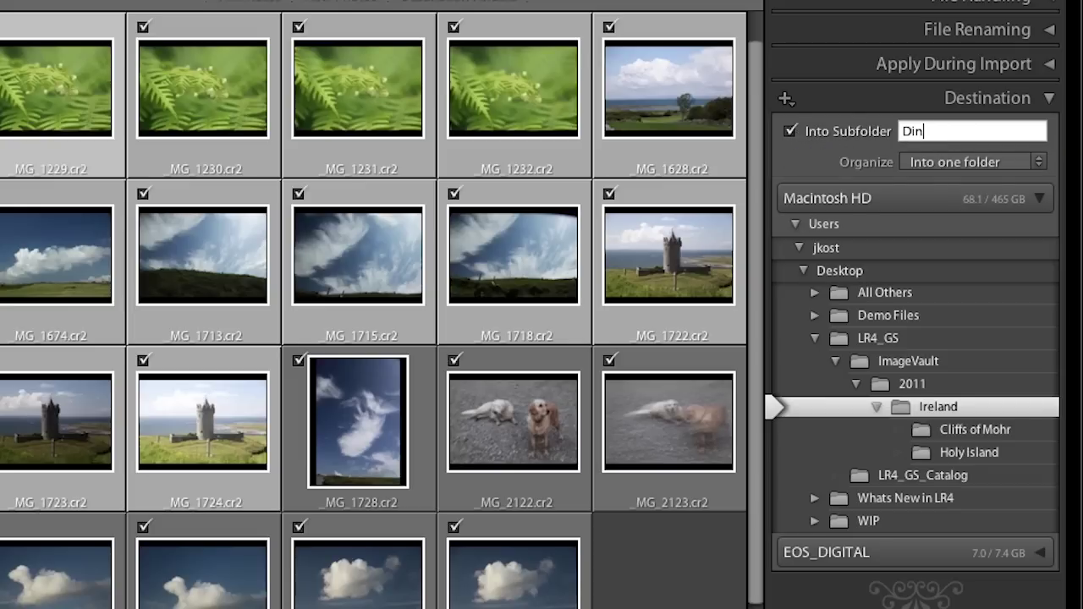
text(gle Peninsula)
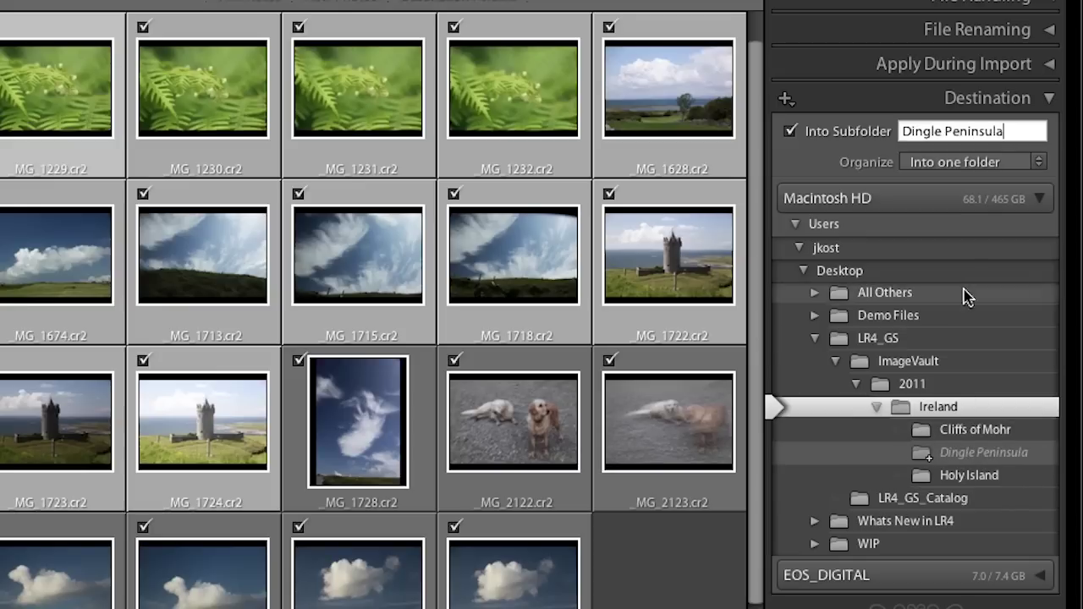
click(1012, 167)
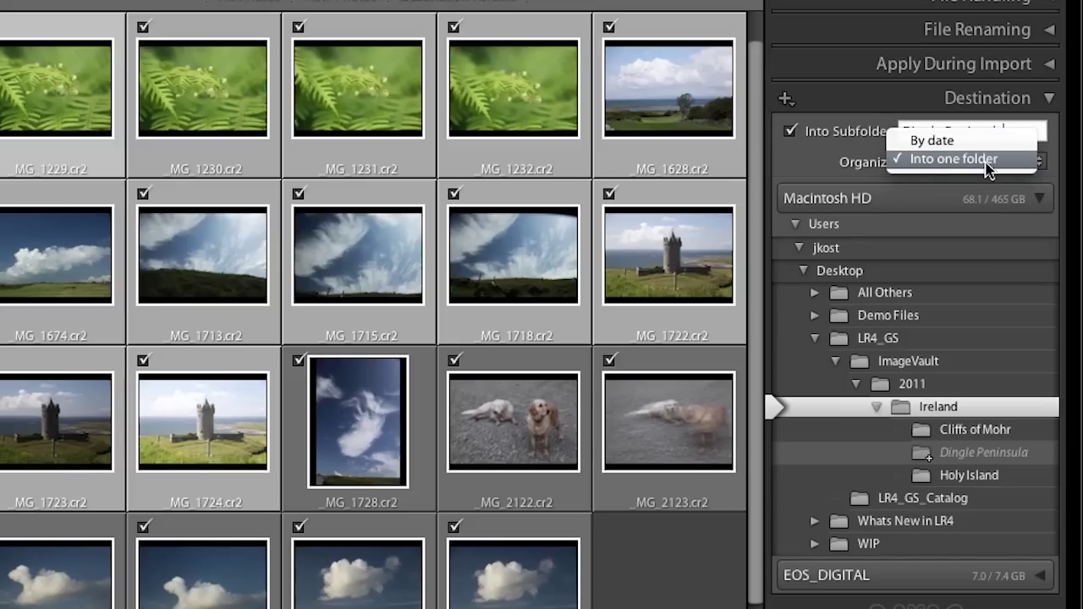
click(988, 160)
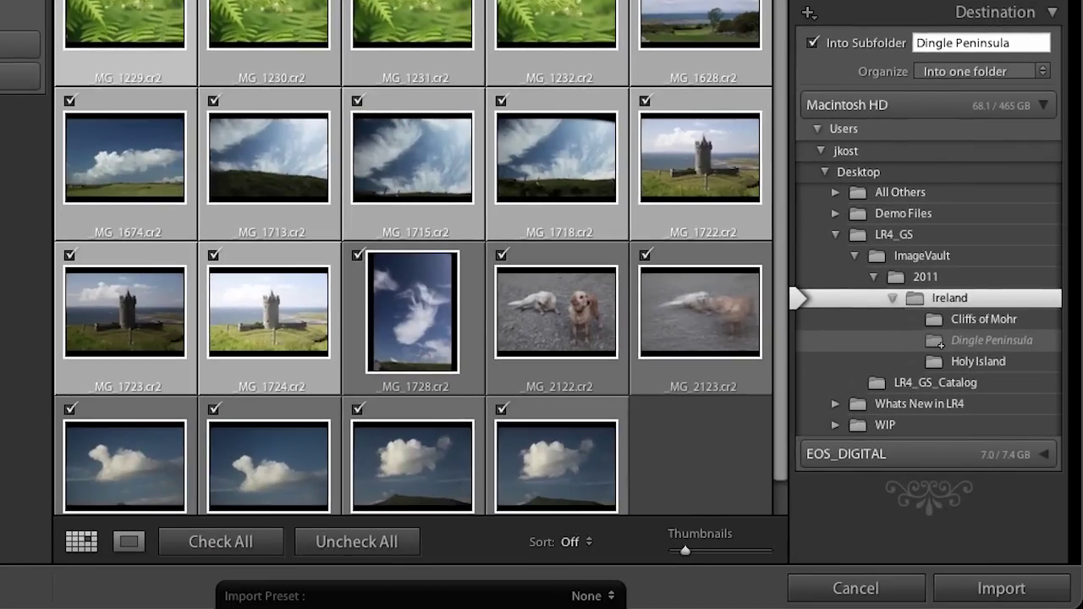
Check the available import presets, leave the import preset at None, and import the checked photos.
click(590, 597)
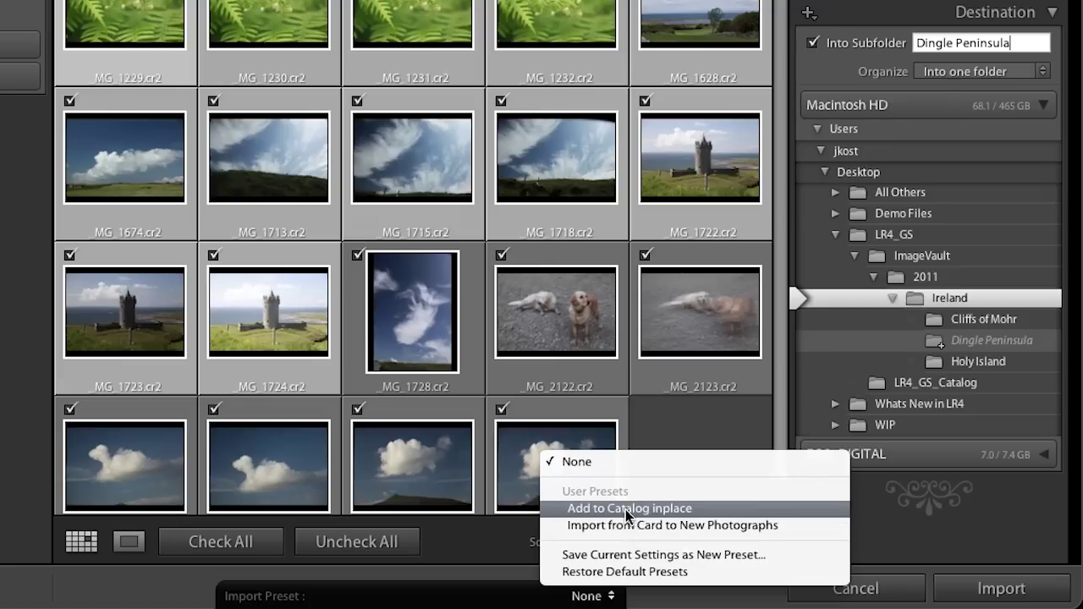
click(528, 582)
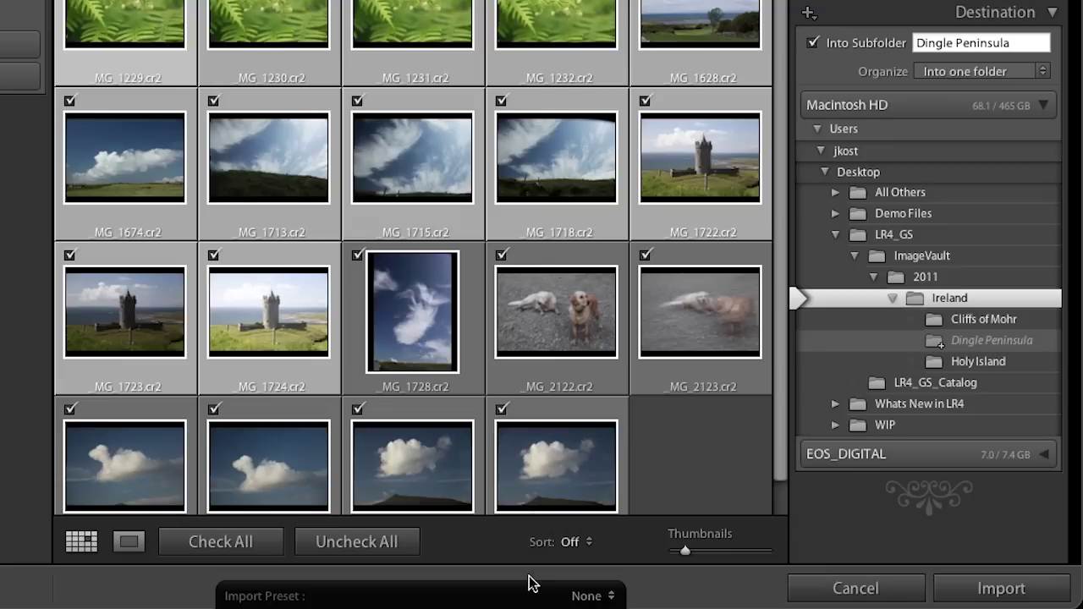
click(997, 592)
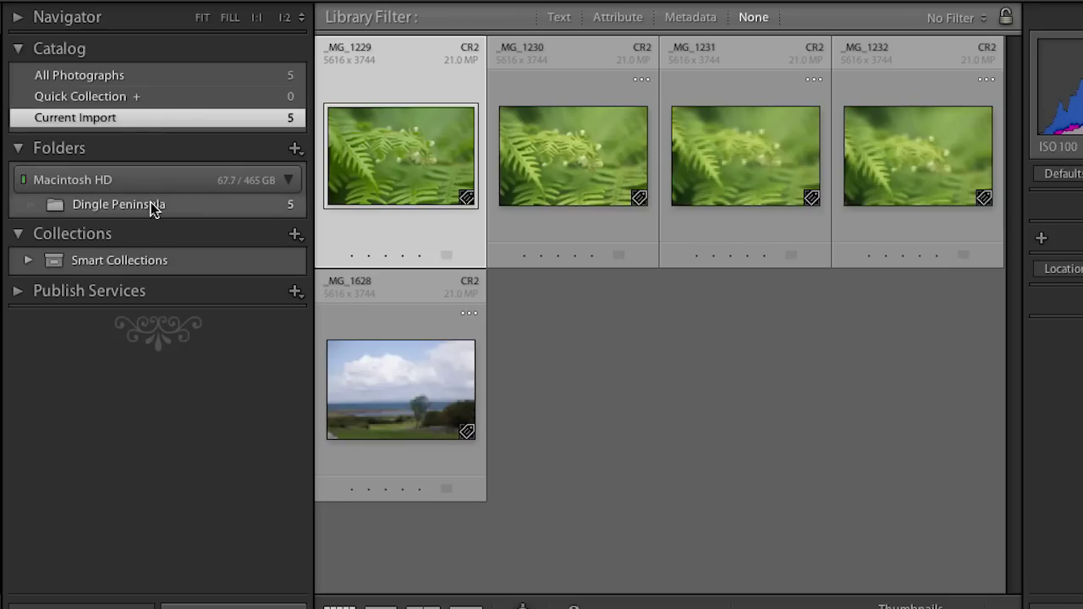
Review the photos in the Dingle Peninsula folder, show _MG_1229 in Finder to check its location on disk, and return to Lightroom.
click(182, 205)
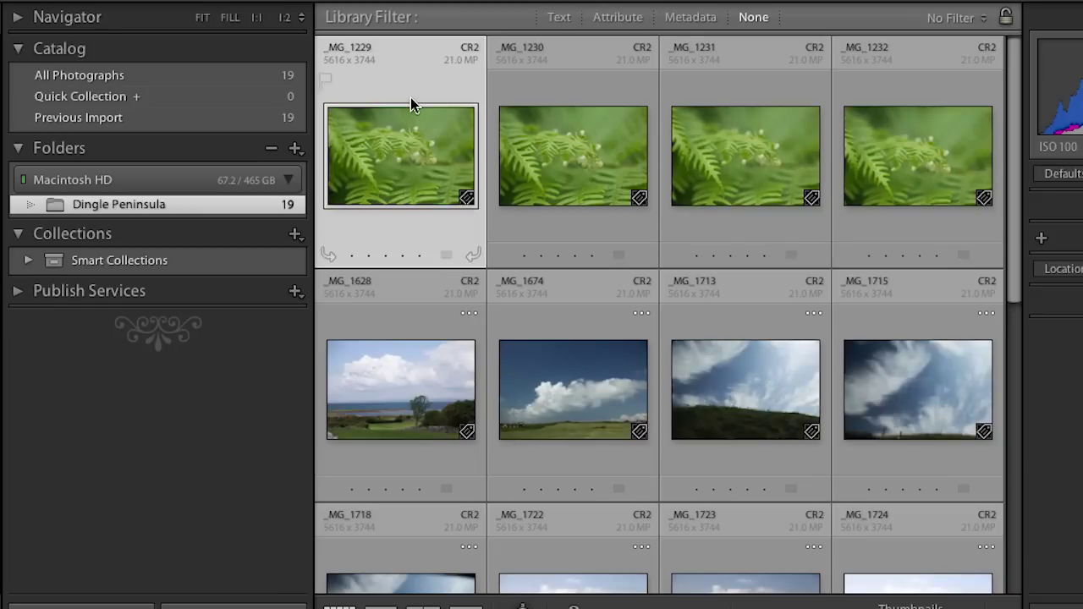
click(538, 154)
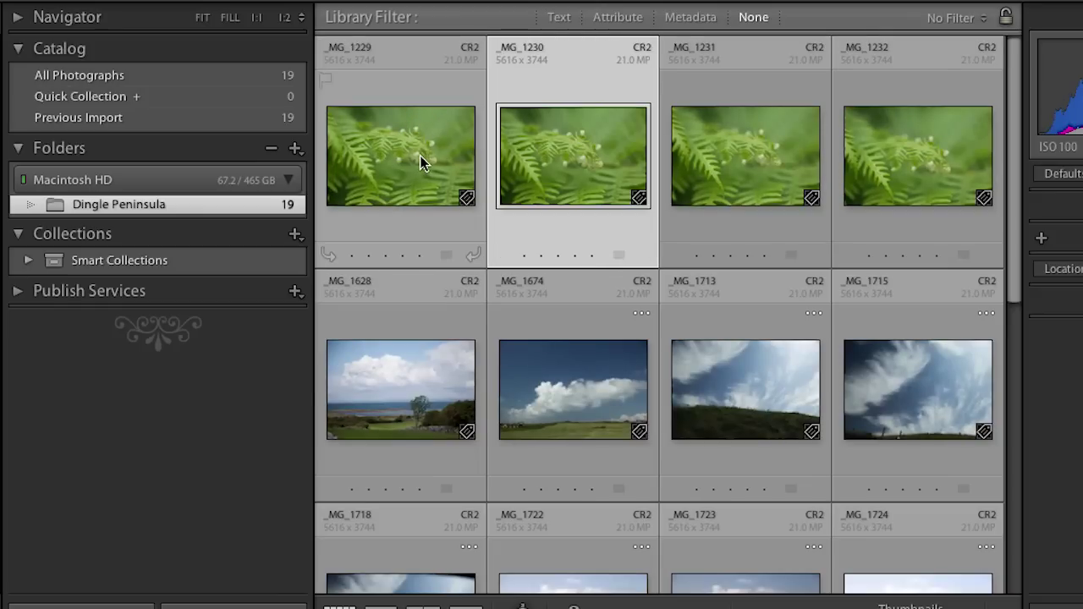
click(421, 163)
right_click(409, 159)
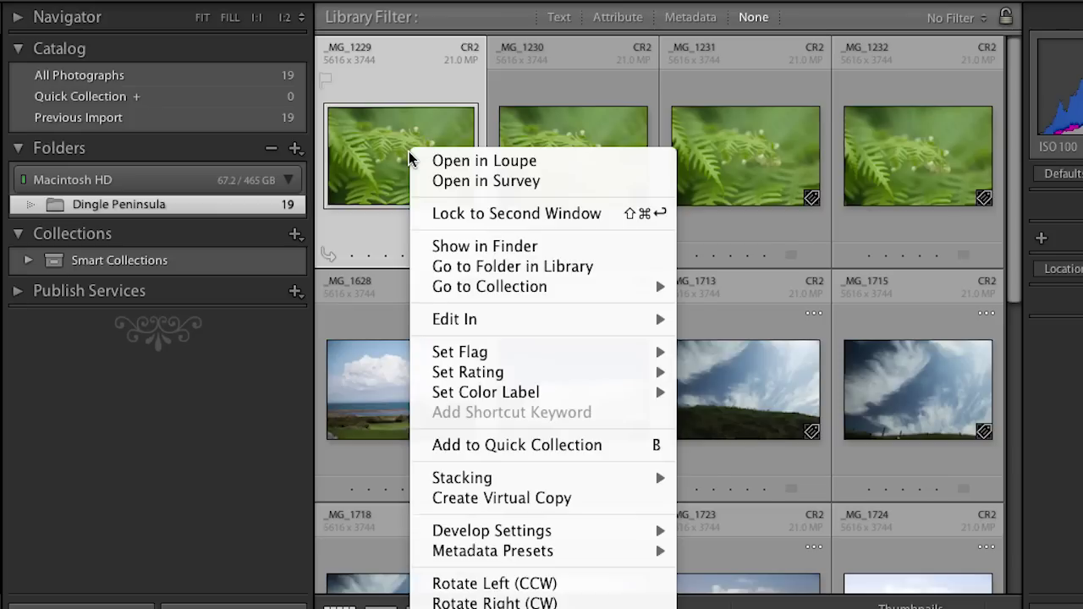
click(429, 247)
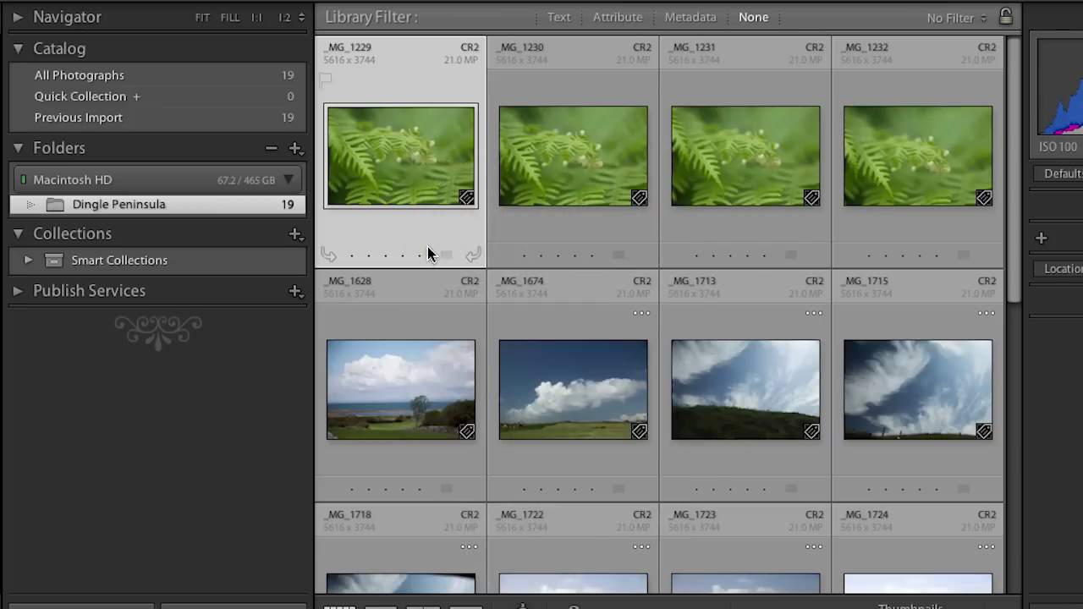
drag(418, 172, 385, 88)
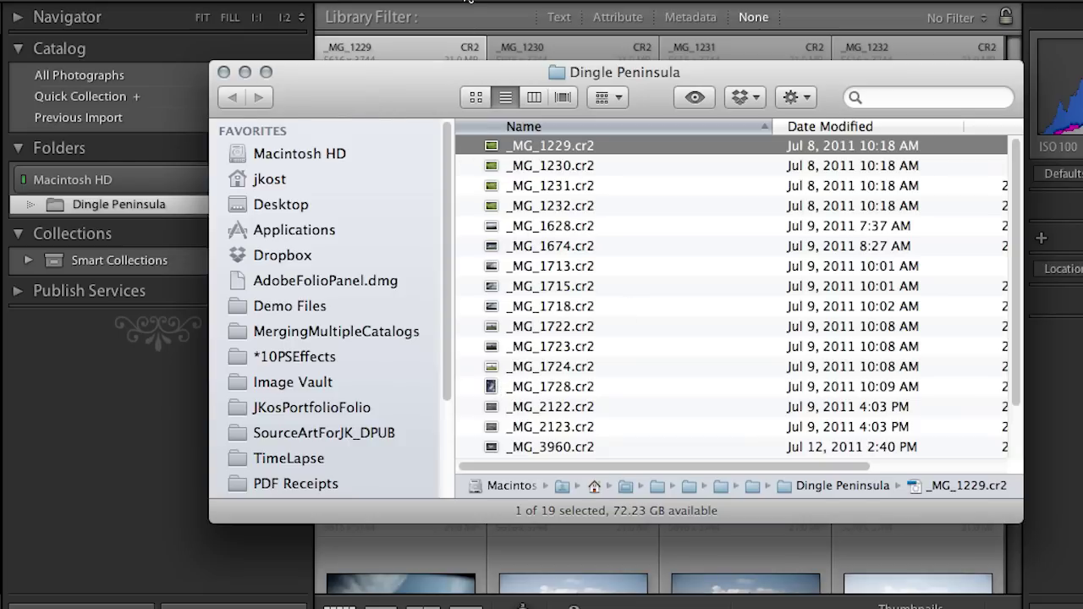
click(468, 2)
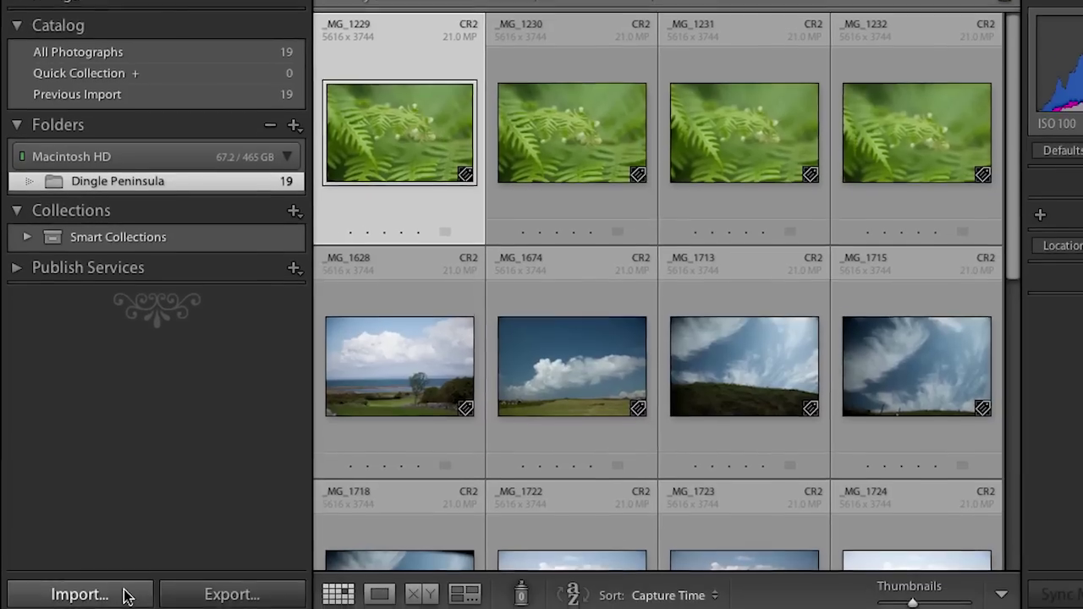
Start a new import with the Cliffs of Mohr and Holy Island folders under Desktop, LR4_GS, ImageVault, 2011, Ireland as sources.
click(131, 605)
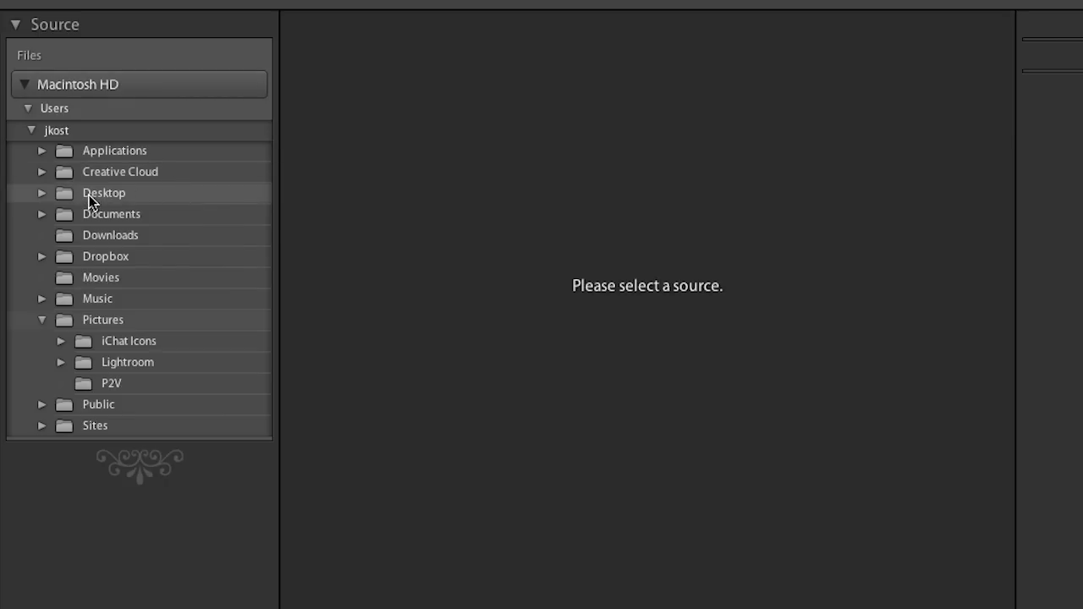
click(42, 194)
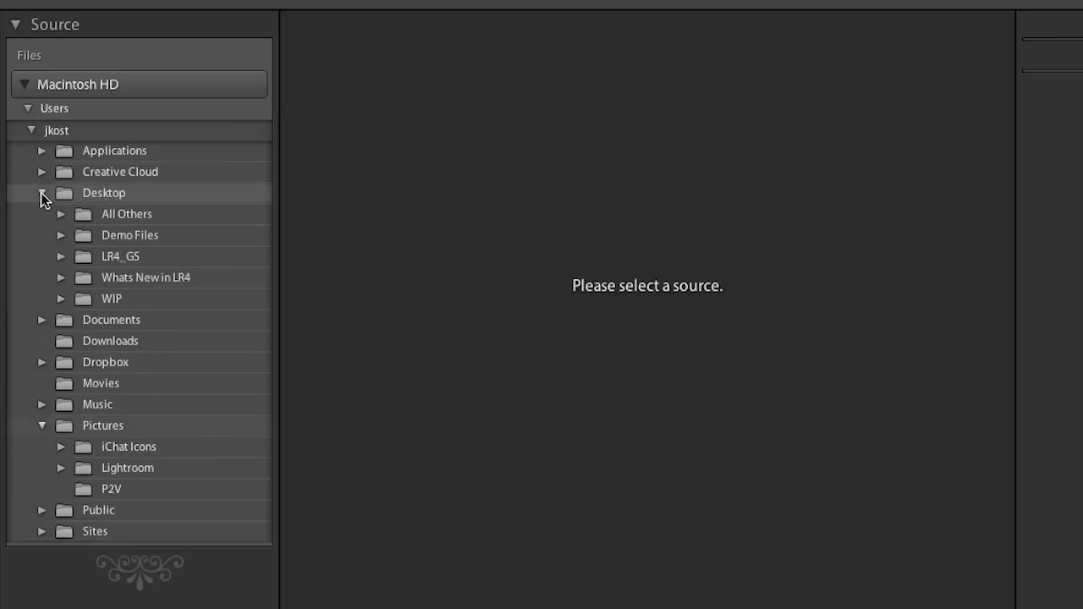
click(60, 257)
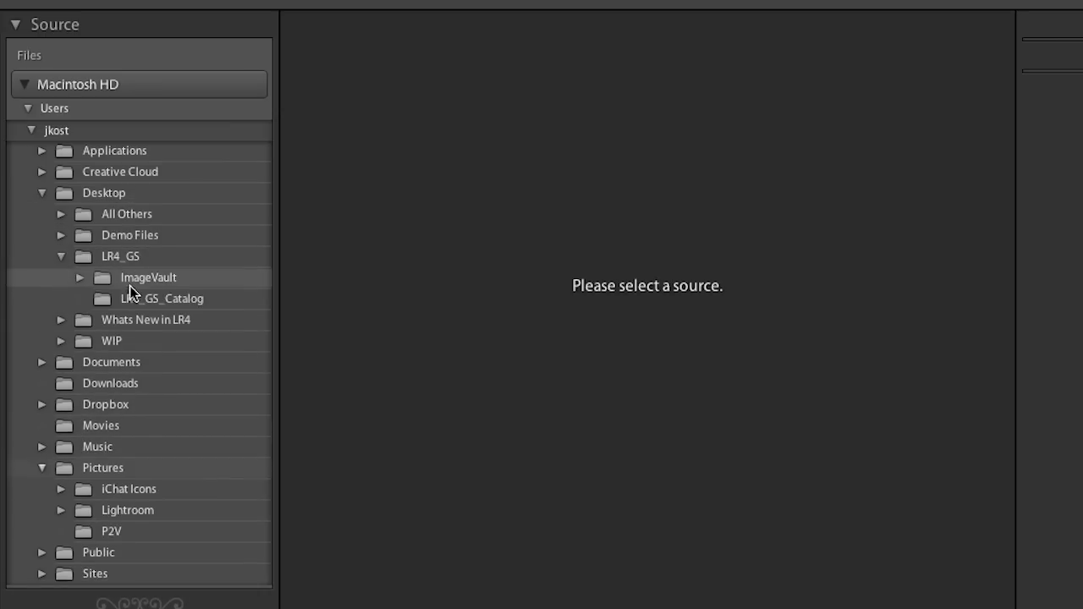
click(80, 278)
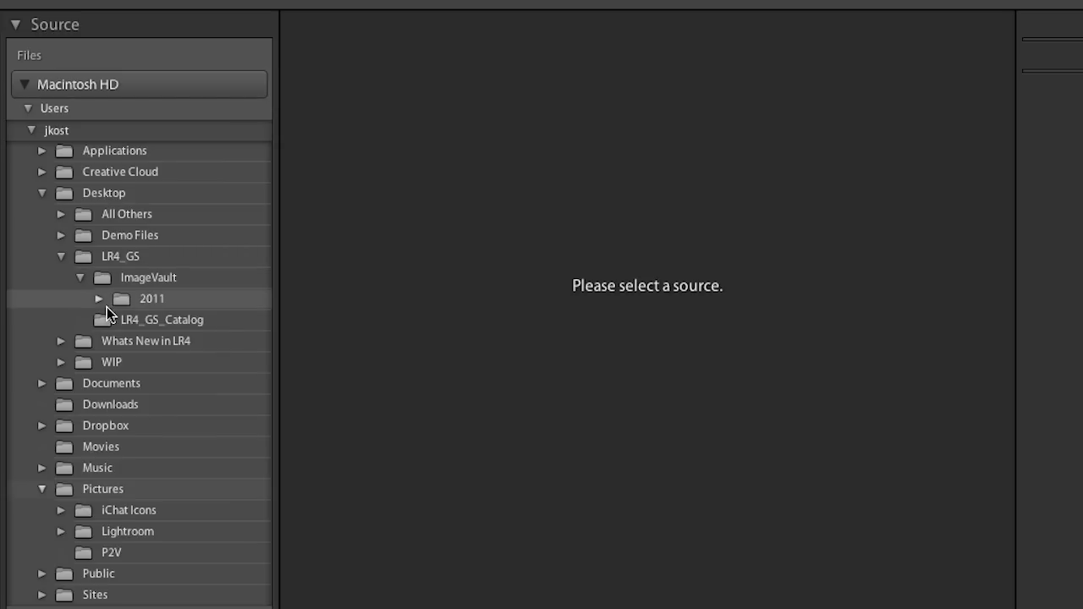
click(99, 299)
click(118, 320)
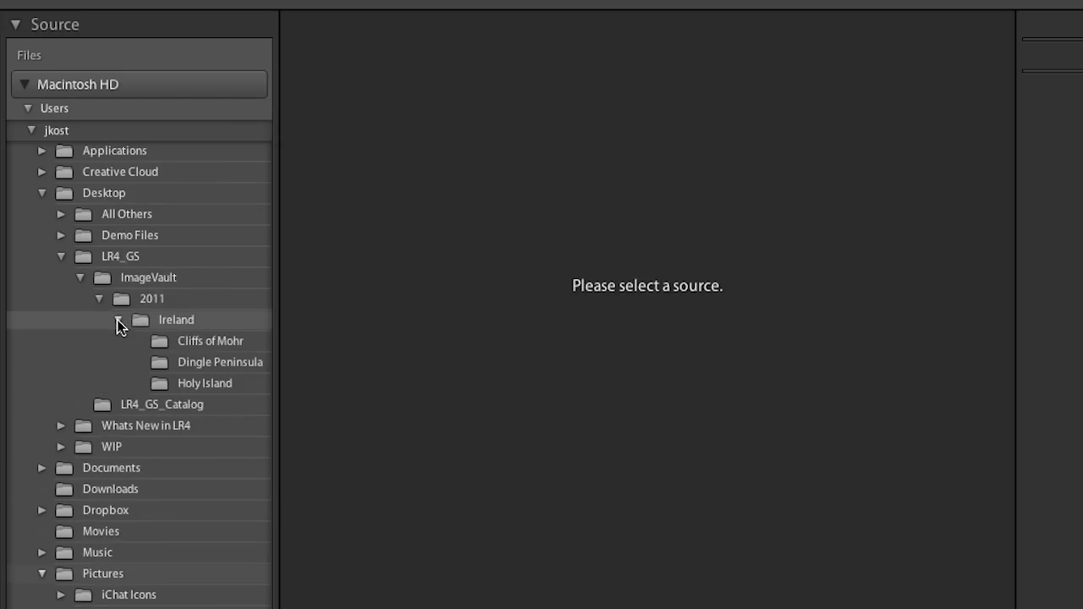
click(213, 343)
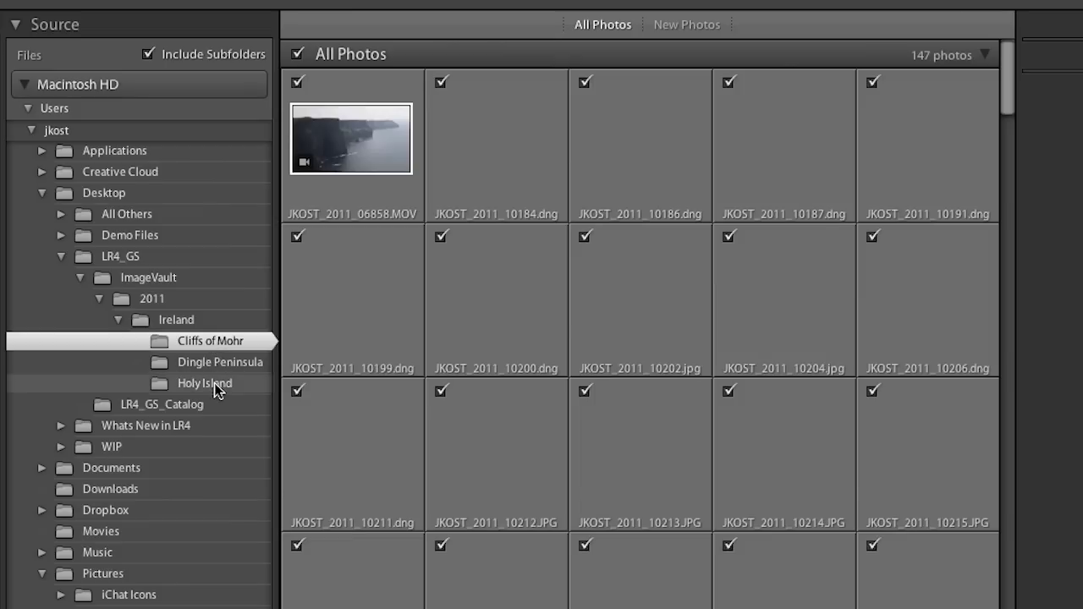
super+click(218, 391)
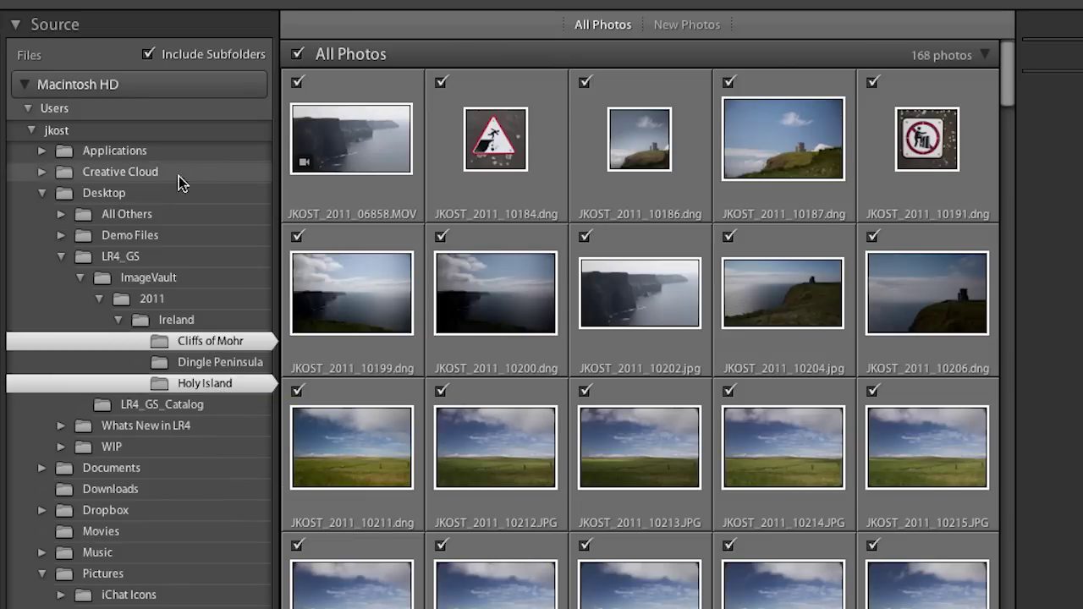
click(148, 55)
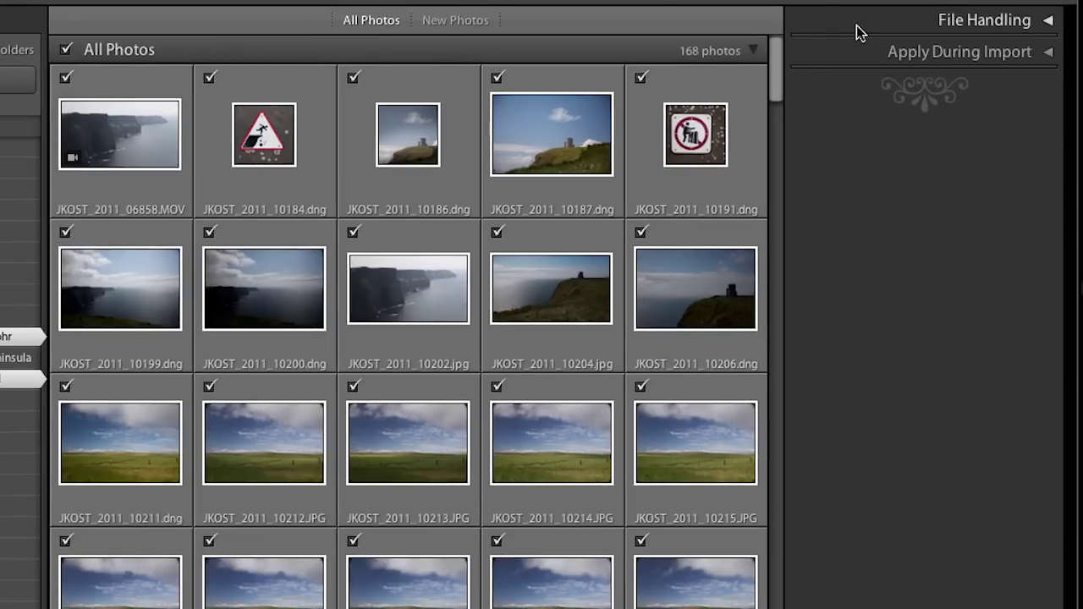
Expand the File Handling and Apply During Import settings, add the keyword Ireland, and import the checked photos.
click(856, 25)
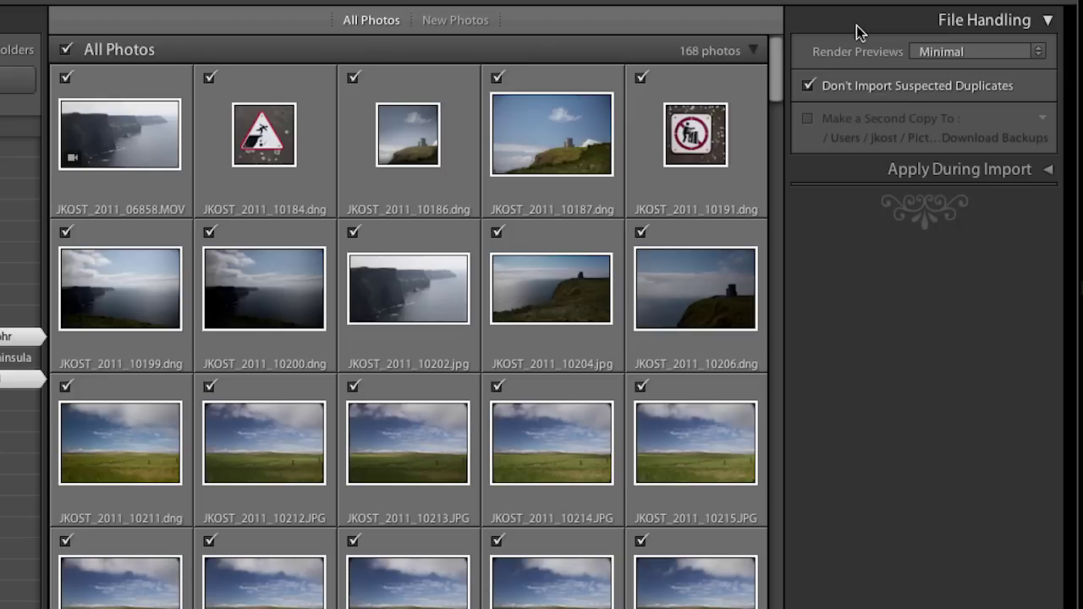
click(862, 172)
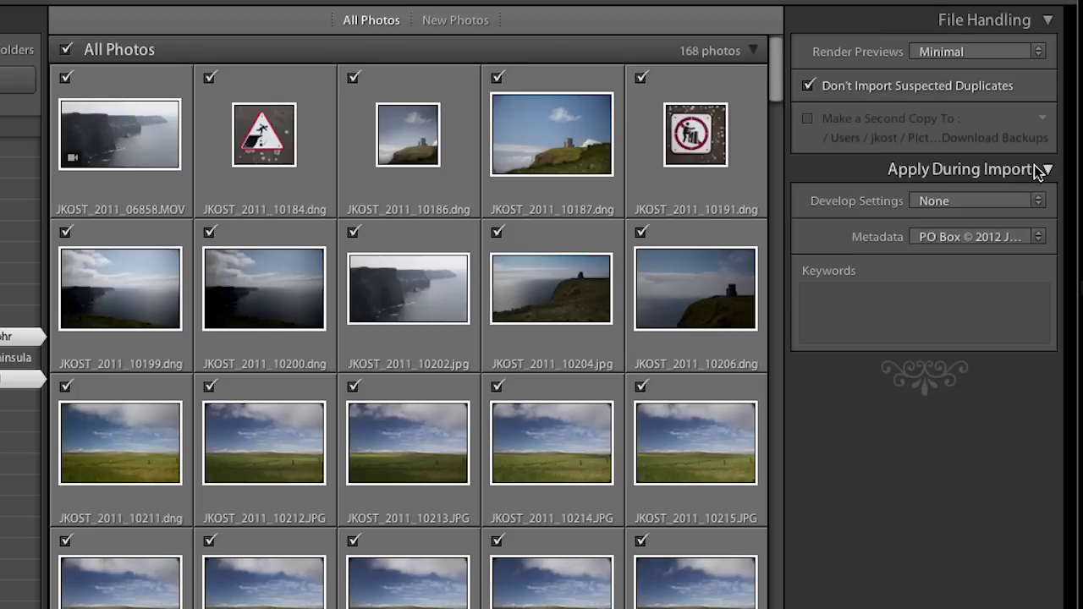
click(863, 302)
text(Ir)
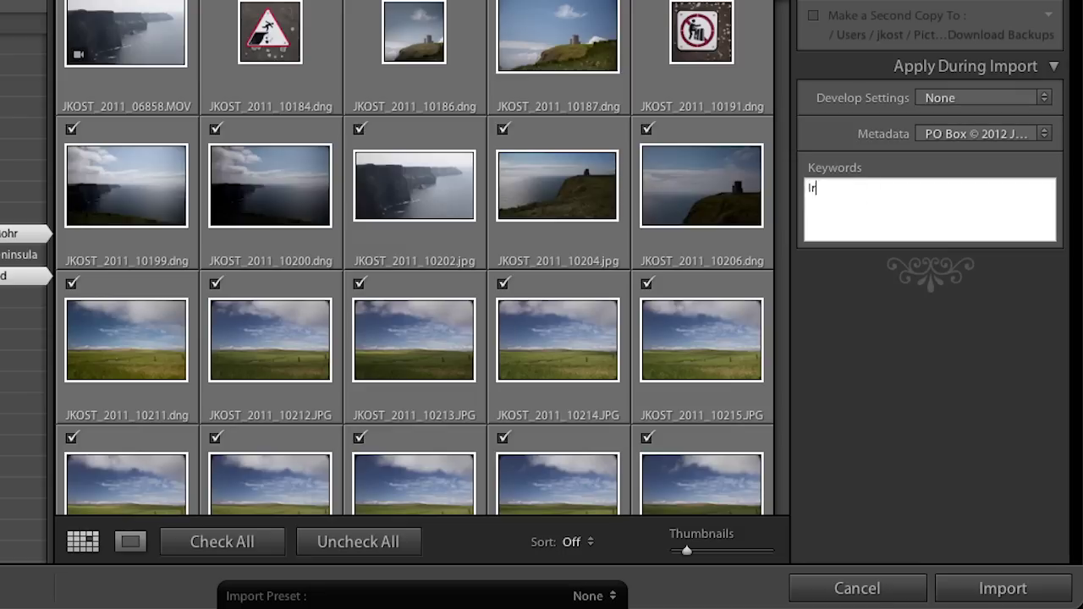
text(eland)
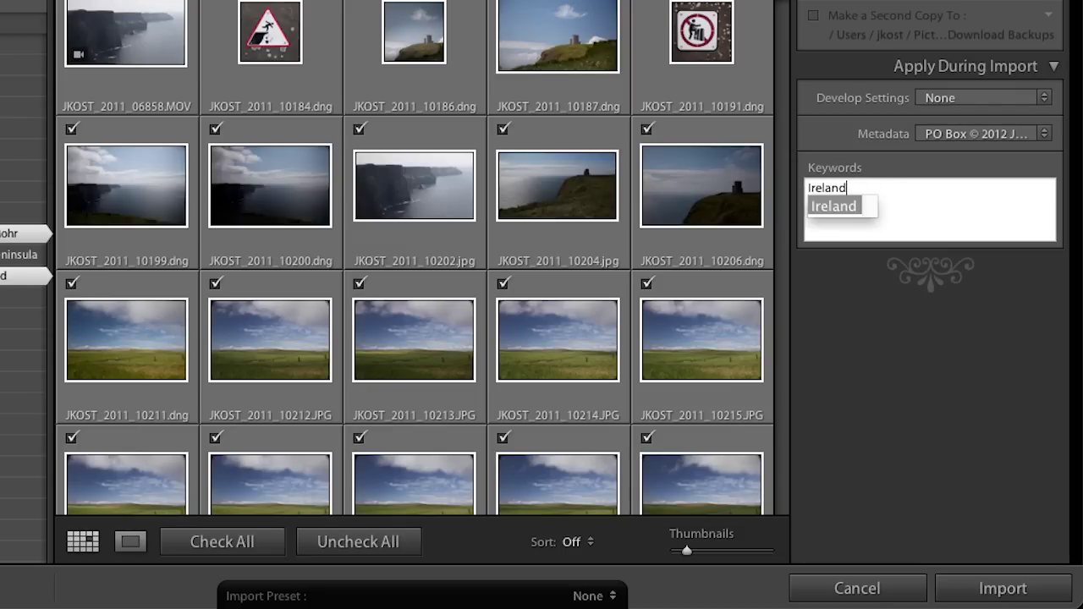
text(,)
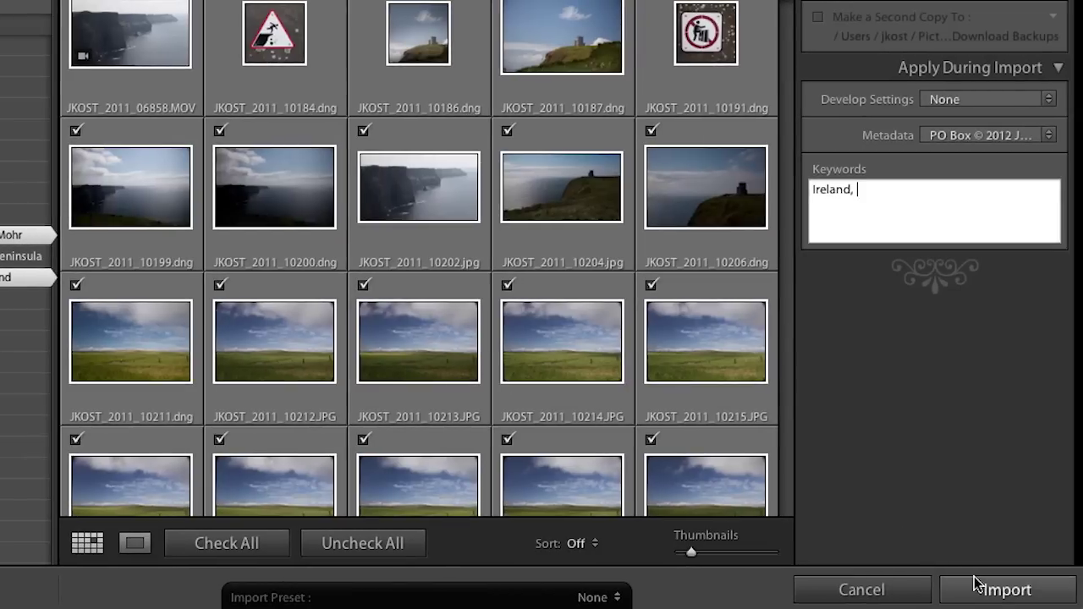
click(982, 588)
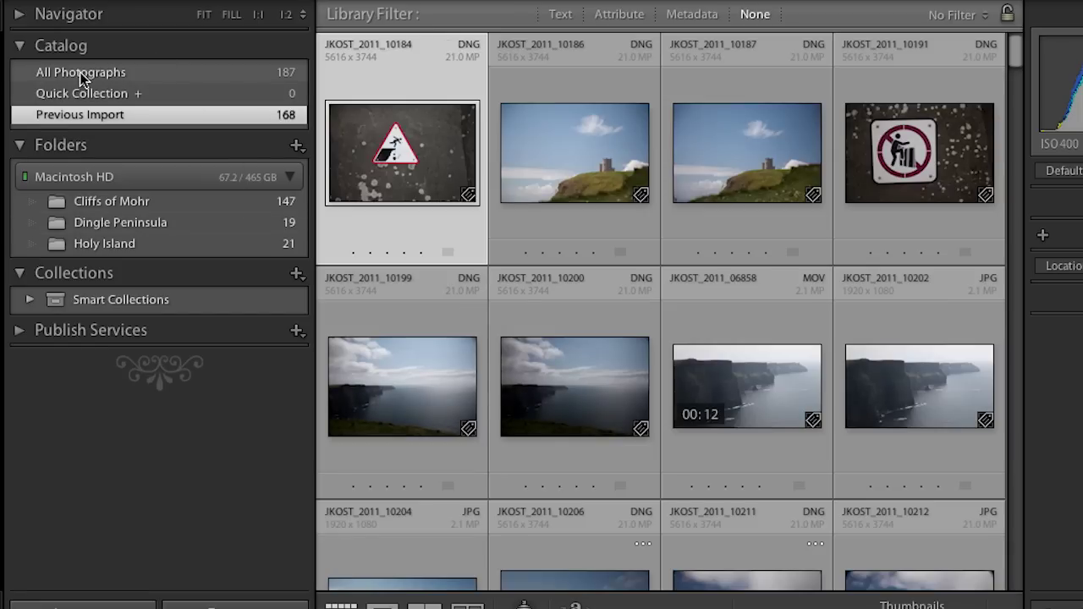
Review the catalog through All Photographs, Previous Import, and the Cliffs of Mohr, Dingle Peninsula and Holy Island folders.
click(187, 72)
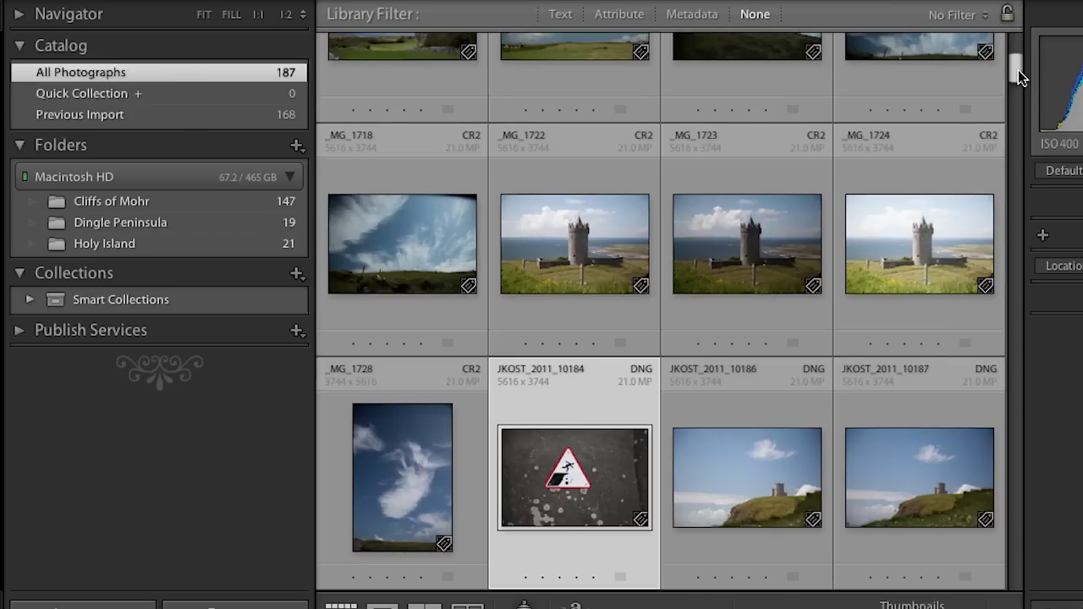
drag(1016, 70, 1018, 48)
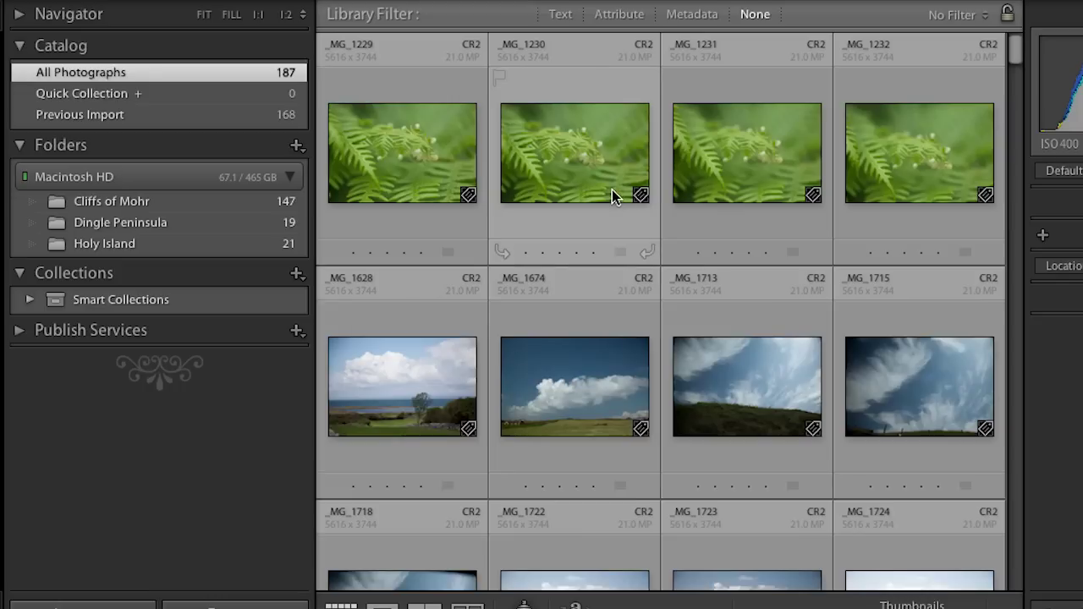
click(191, 115)
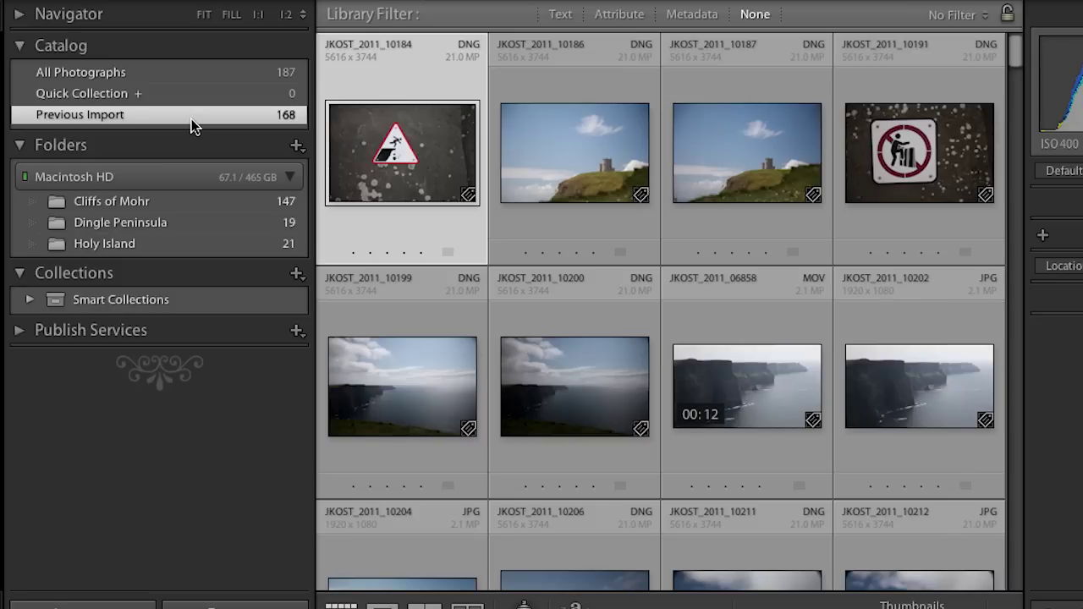
click(188, 201)
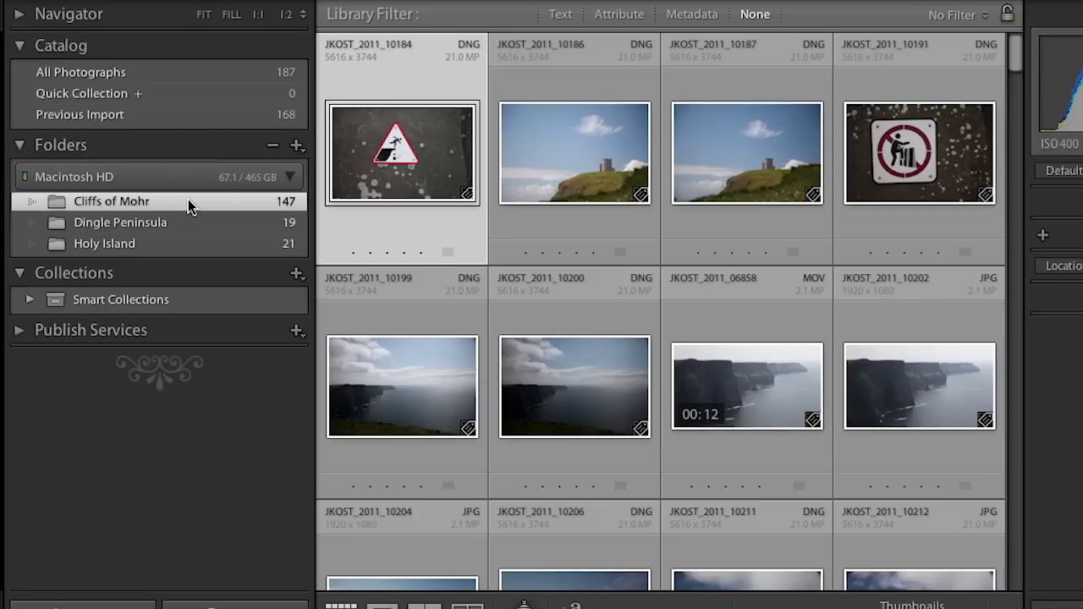
click(201, 224)
click(209, 242)
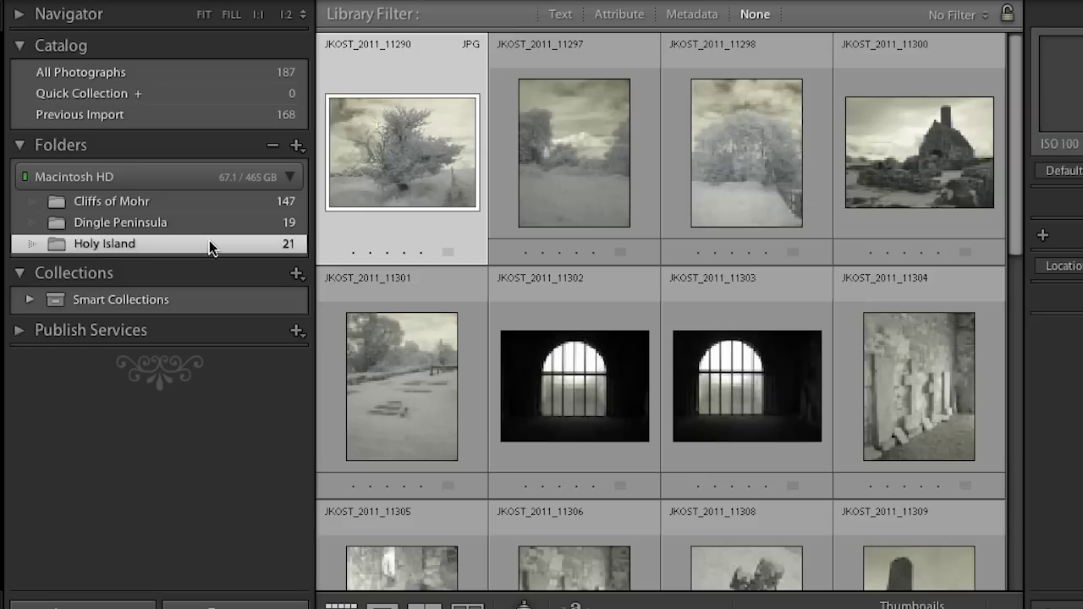
Move photos JKOST_2011_10211 through JKOST_2011_10347 from Cliffs of Mohr into a new subfolder named Time Lapse and display that subfolder.
click(165, 205)
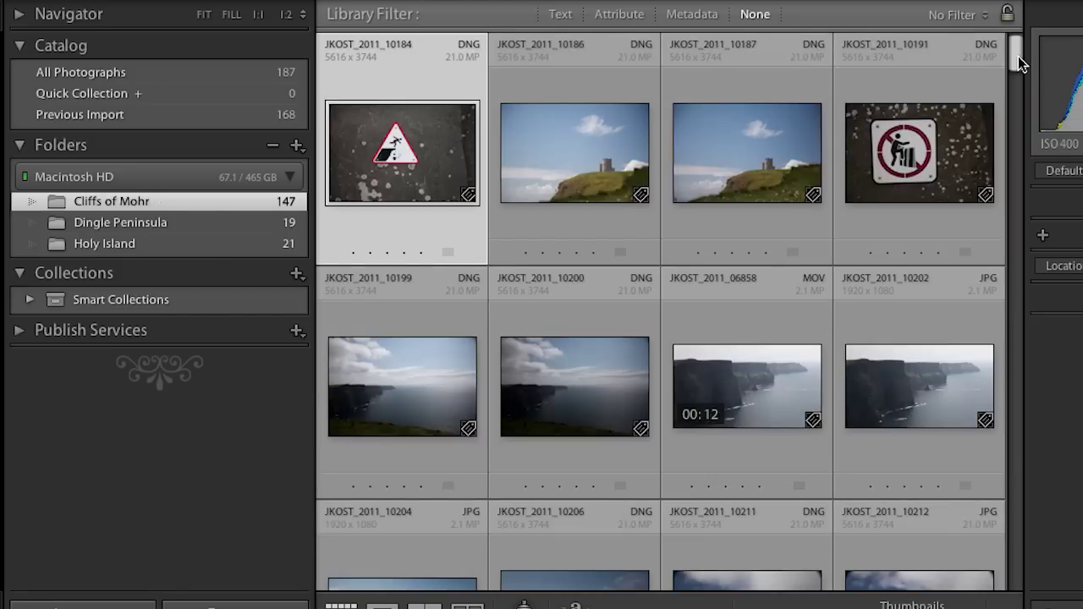
mouse_move(1018, 56)
mouse_down()
mouse_move(1010, 249)
mouse_move(1013, 67)
mouse_up()
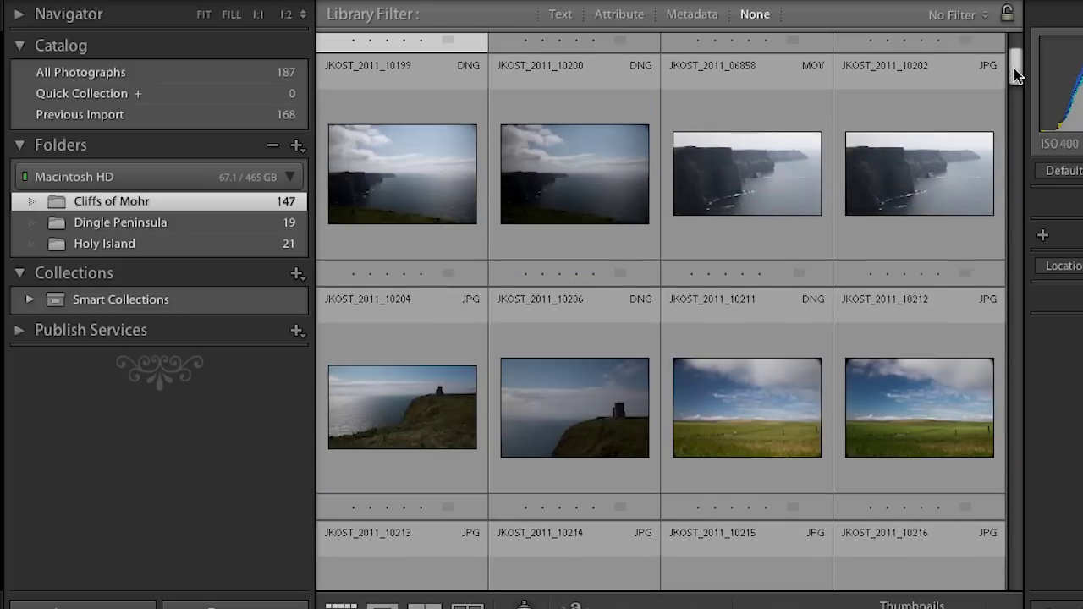
click(708, 398)
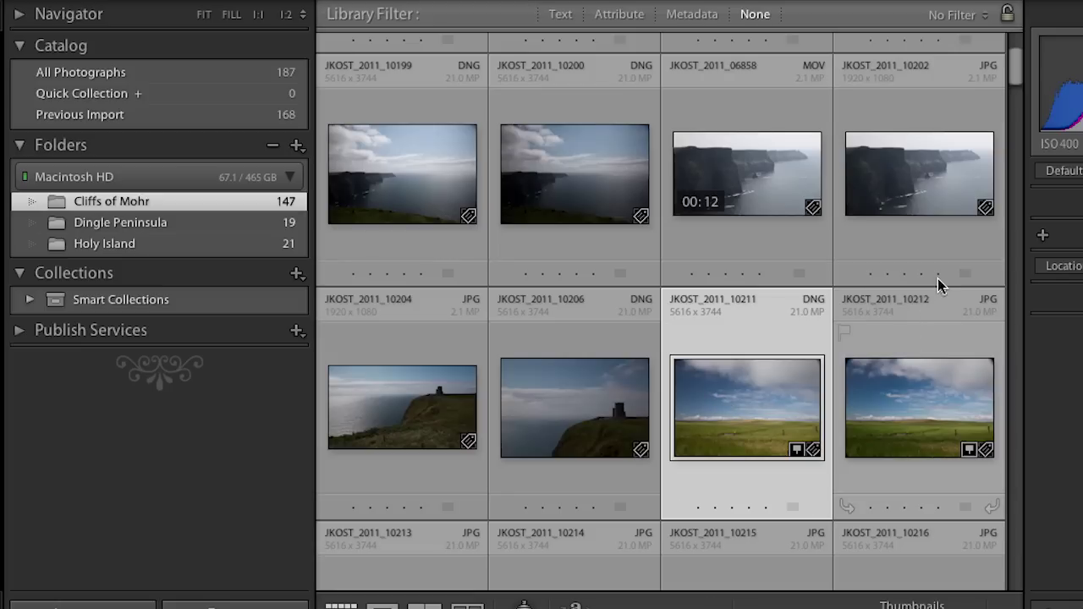
drag(1013, 68, 1017, 584)
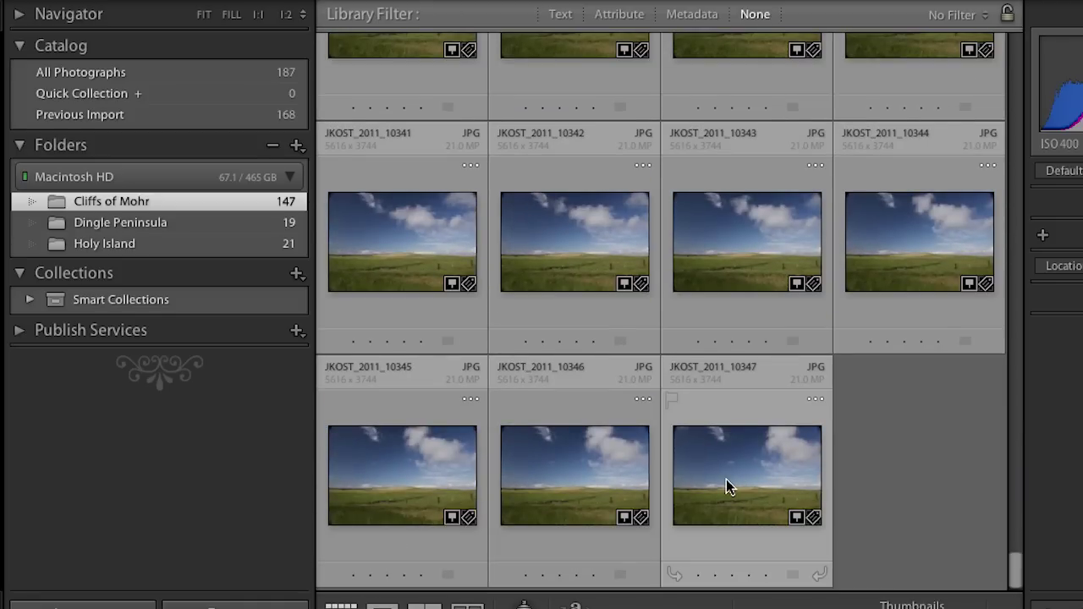
key(super+a)
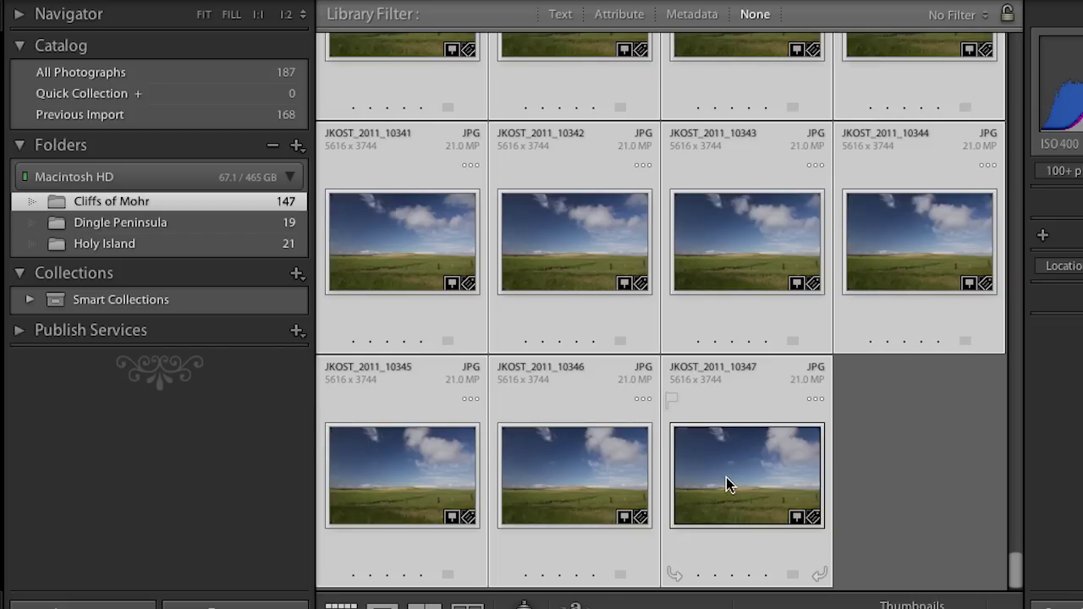
click(297, 147)
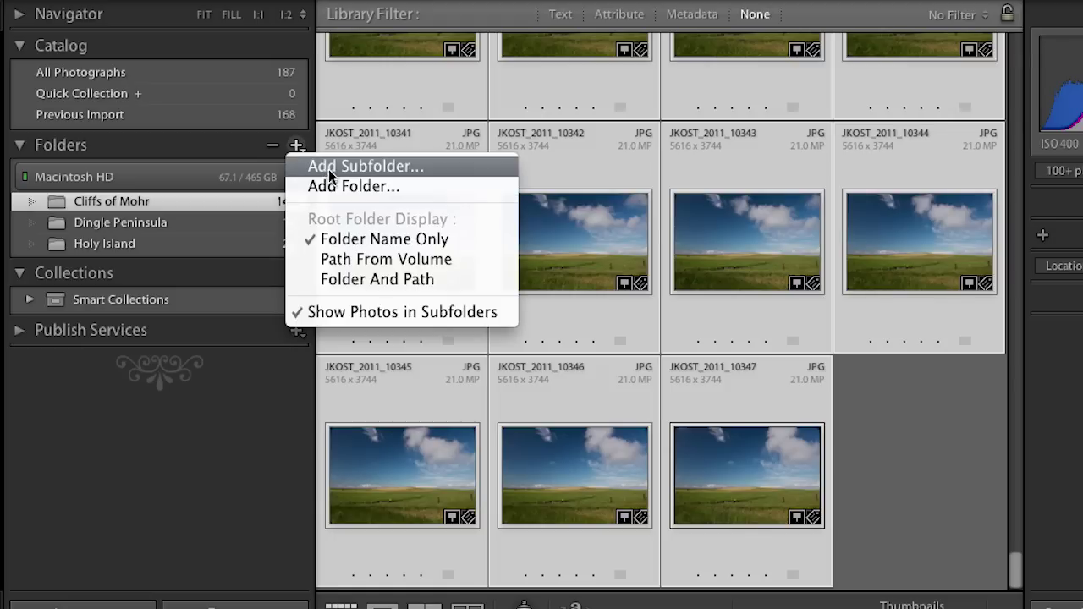
click(331, 169)
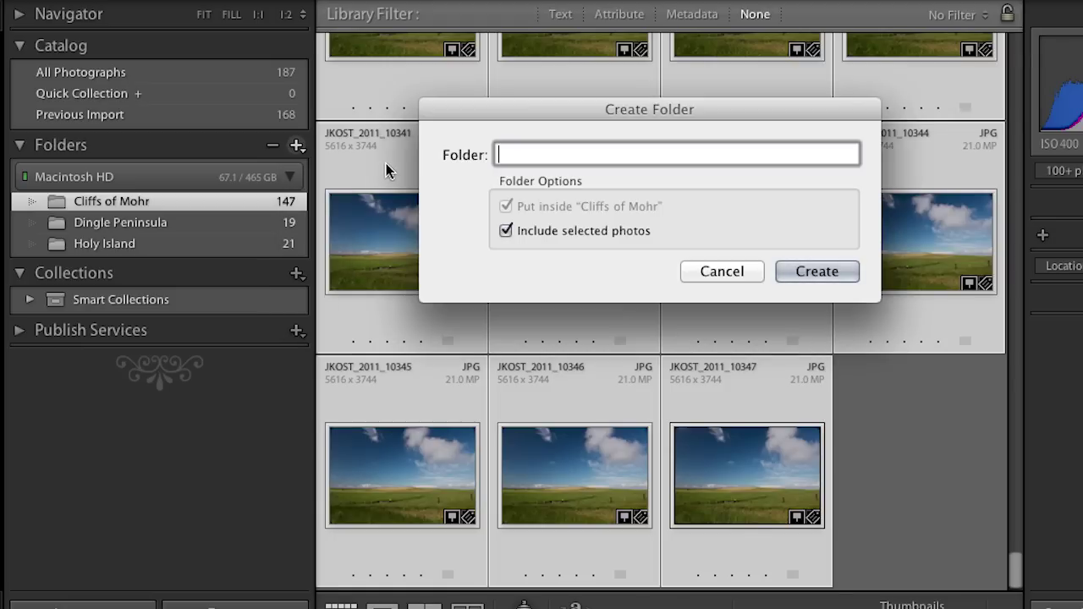
text(Time Lapse)
click(833, 269)
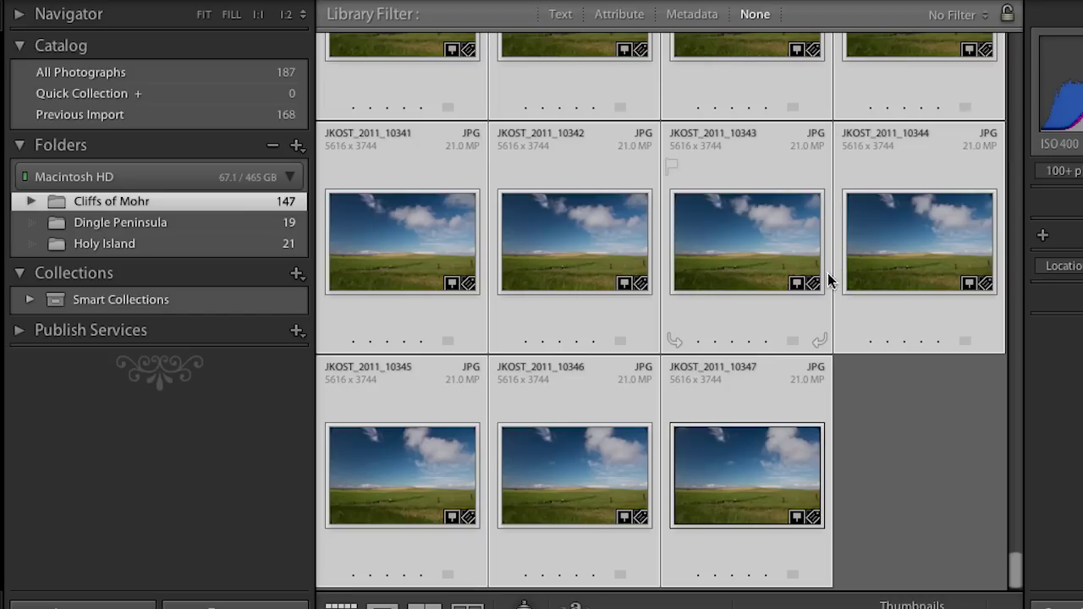
click(31, 201)
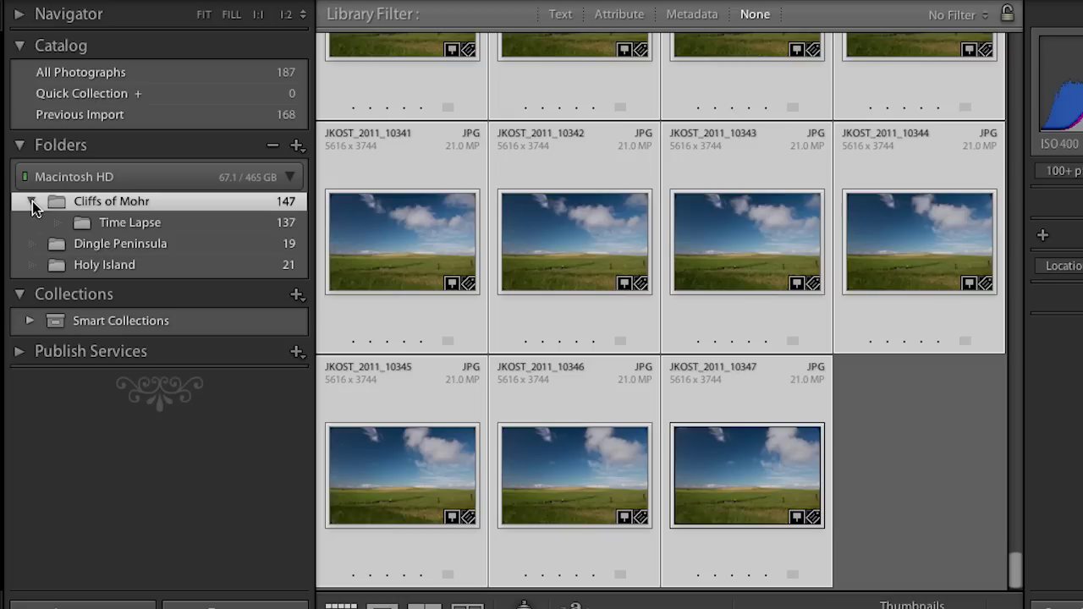
click(155, 222)
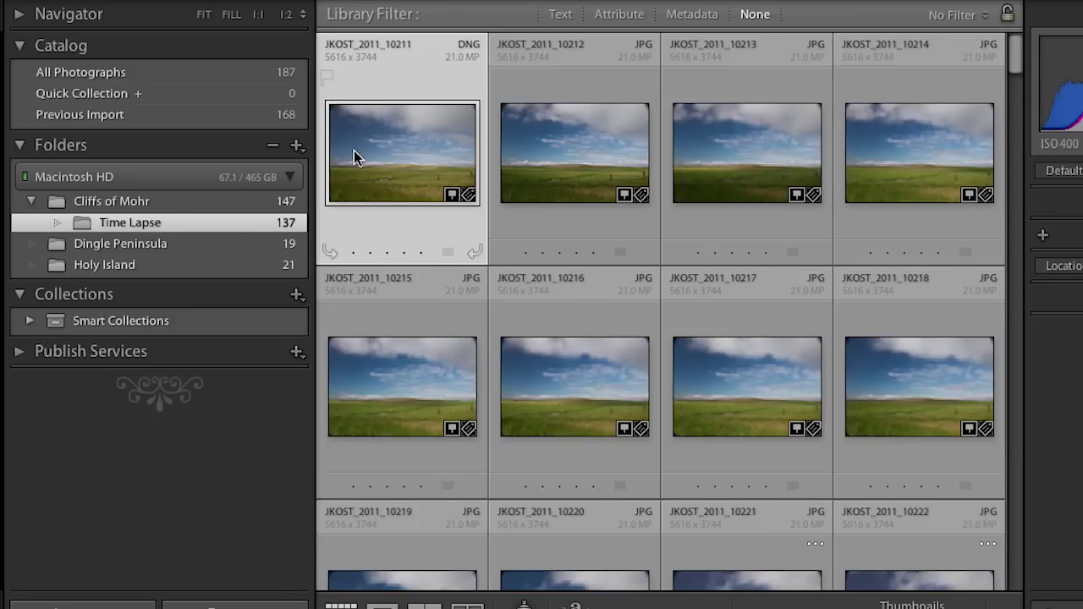
Reveal JKOST_2011_10211 in Finder, check the Time Lapse subfolder inside Cliffs of Mohr in column view, and return to Lightroom.
right_click(365, 139)
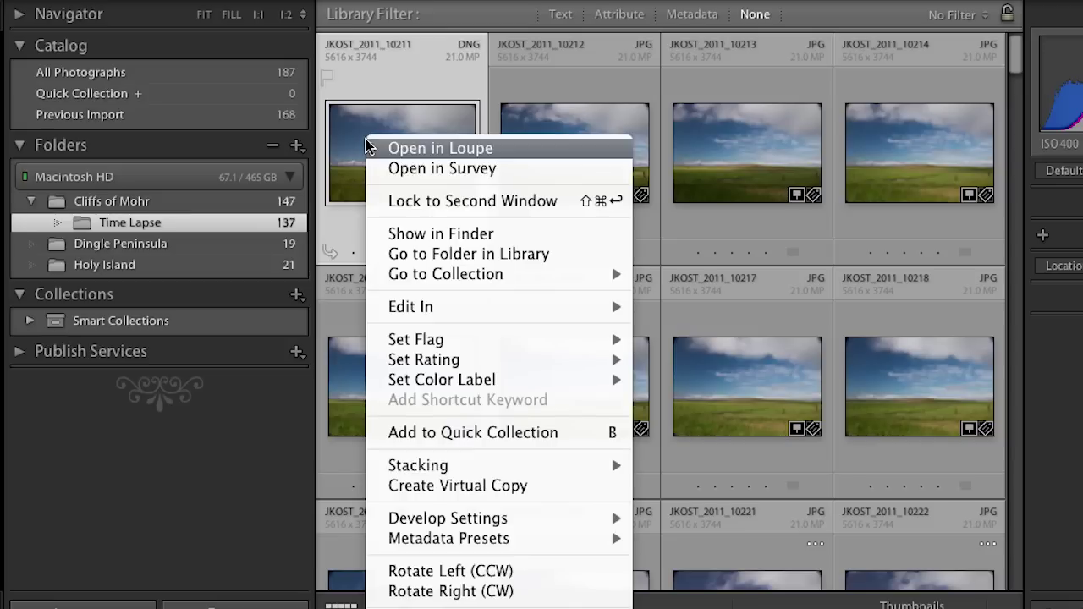
click(381, 235)
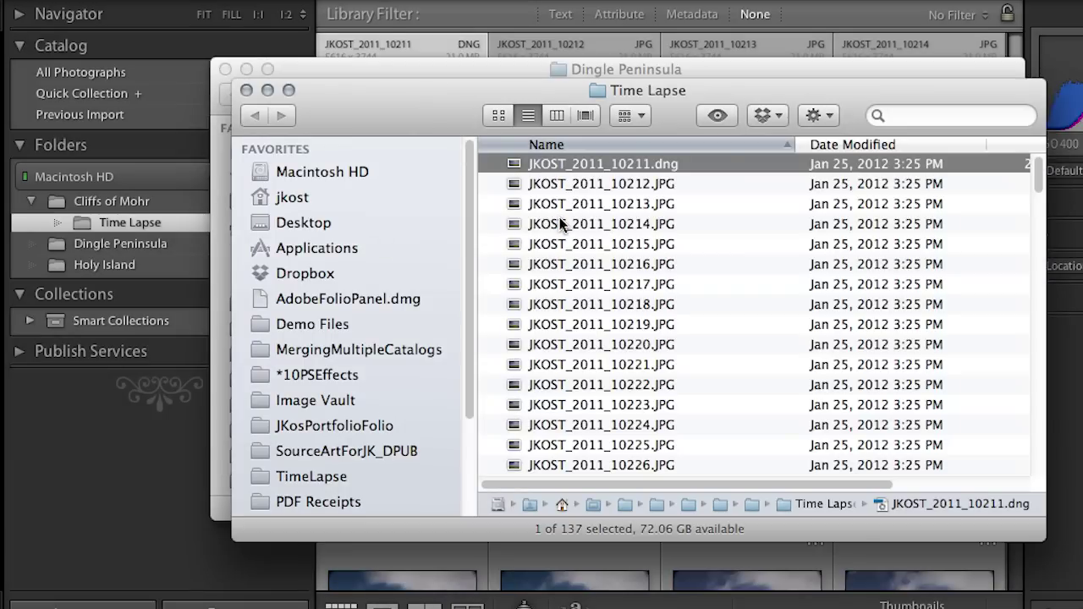
click(555, 115)
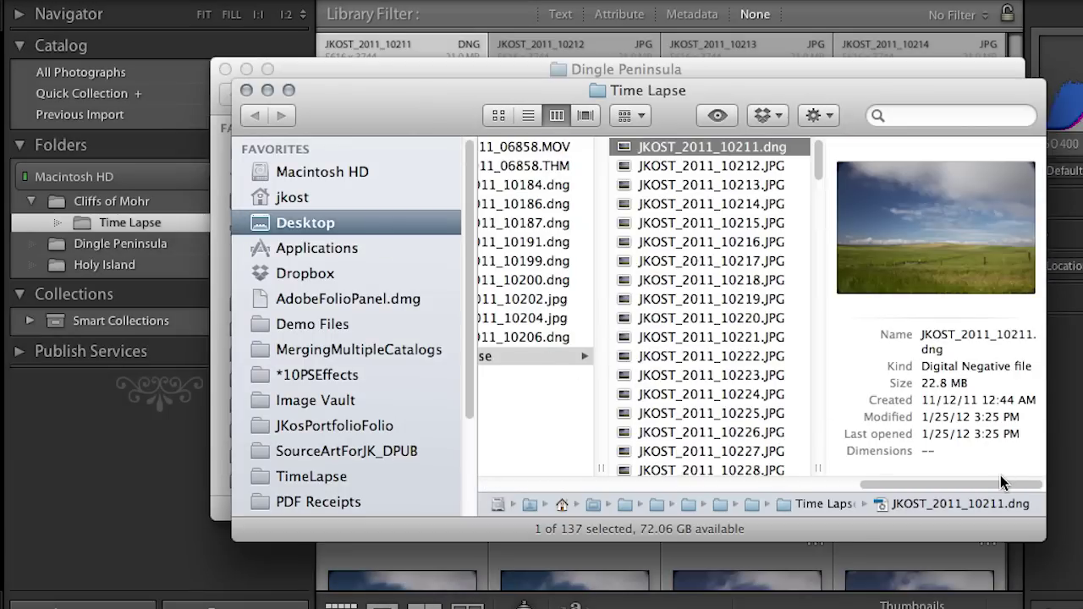
drag(1001, 484, 873, 485)
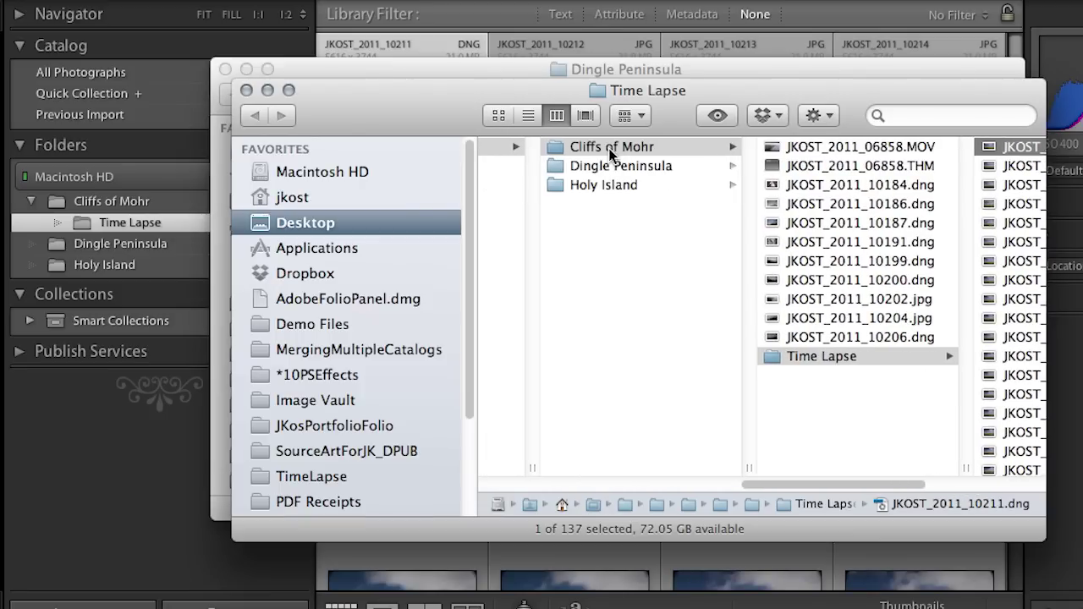
click(489, 12)
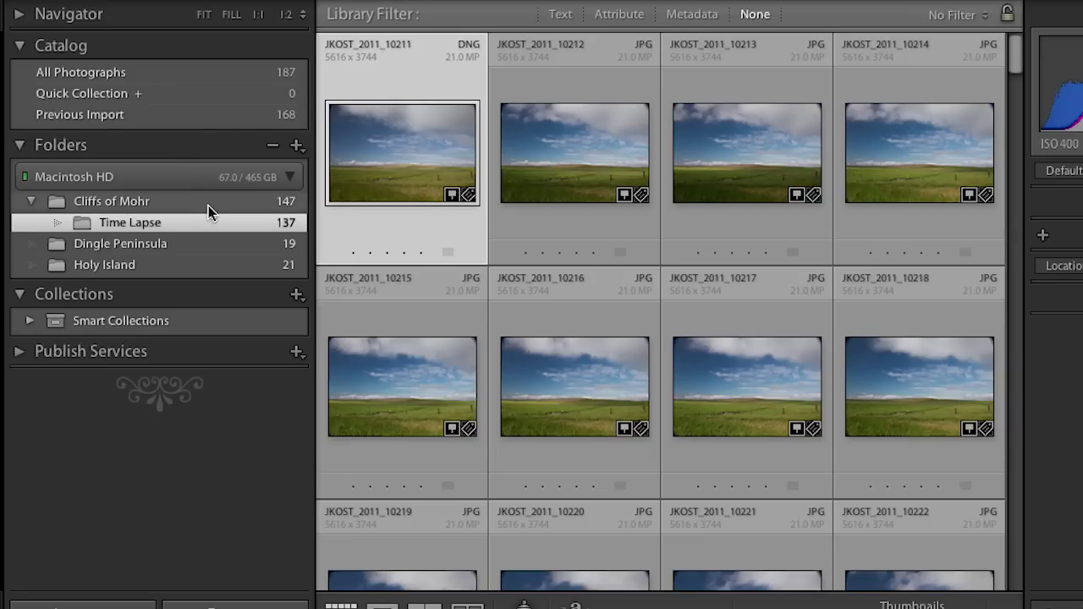
Display the Cliffs of Mohr folder, turn off Show Photos in Subfolders, and compare its contents with the Time Lapse subfolder.
click(150, 201)
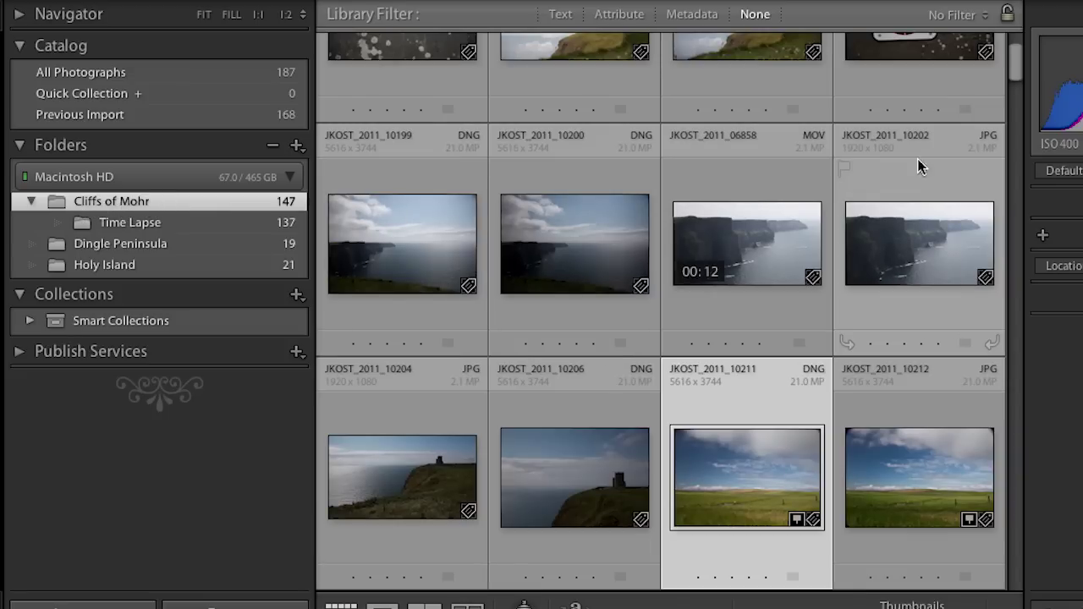
drag(1010, 69, 1011, 116)
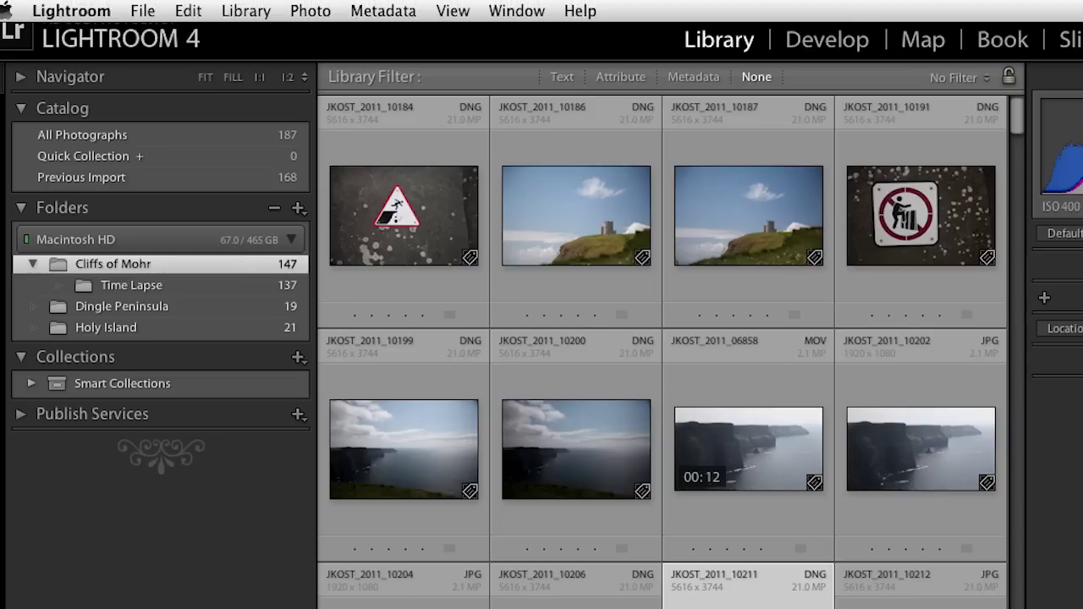
click(268, 11)
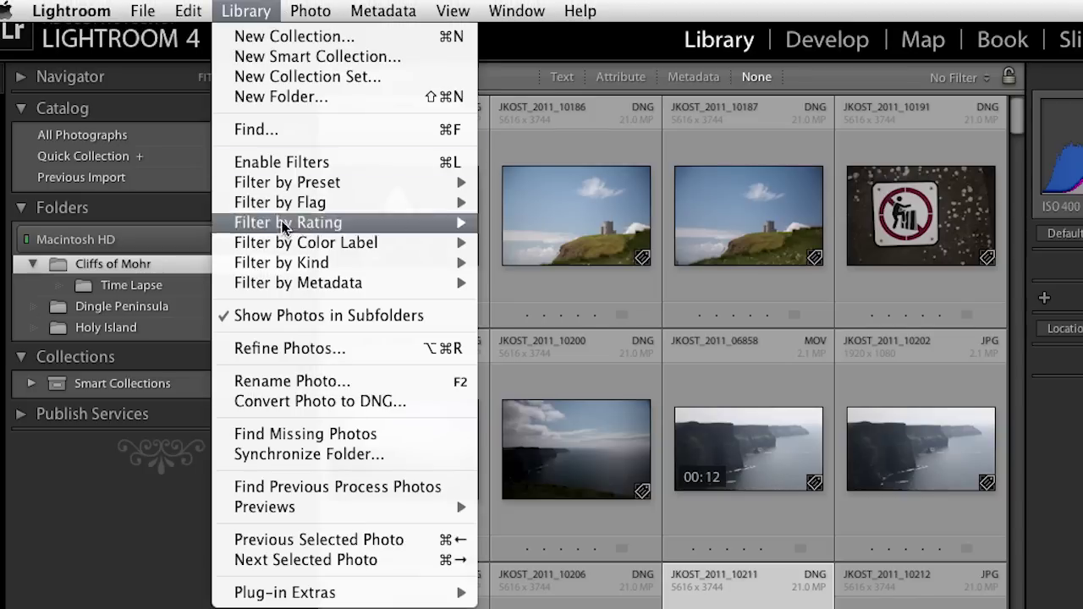
click(407, 315)
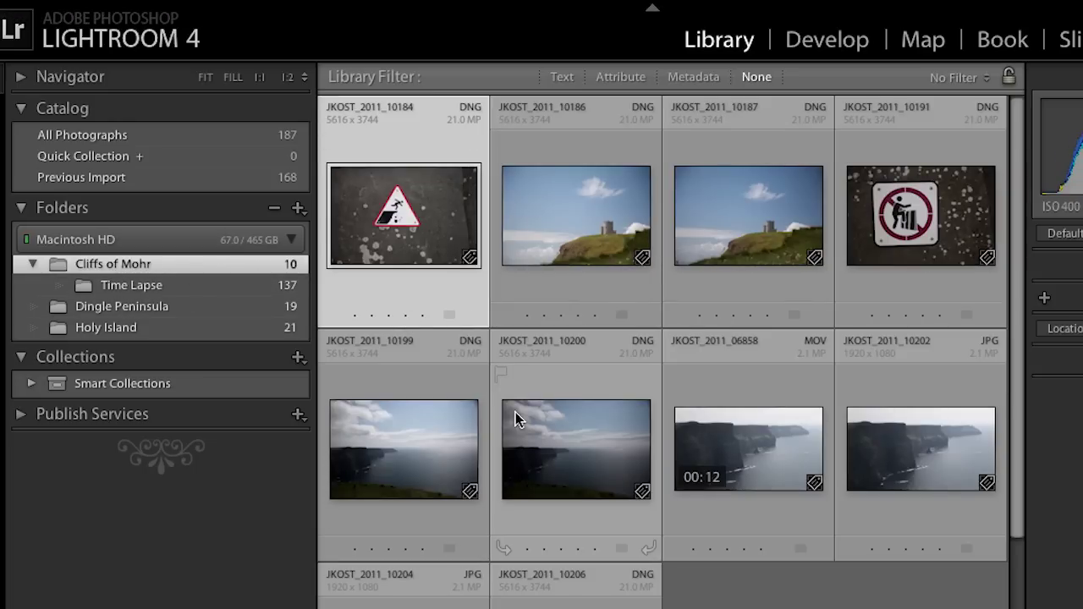
click(229, 288)
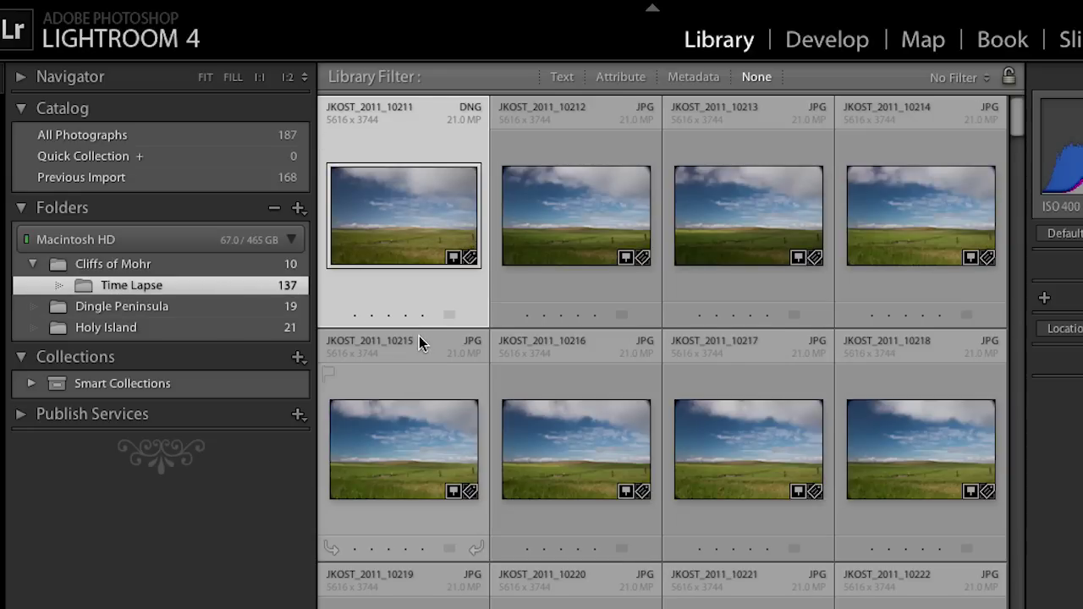
click(243, 267)
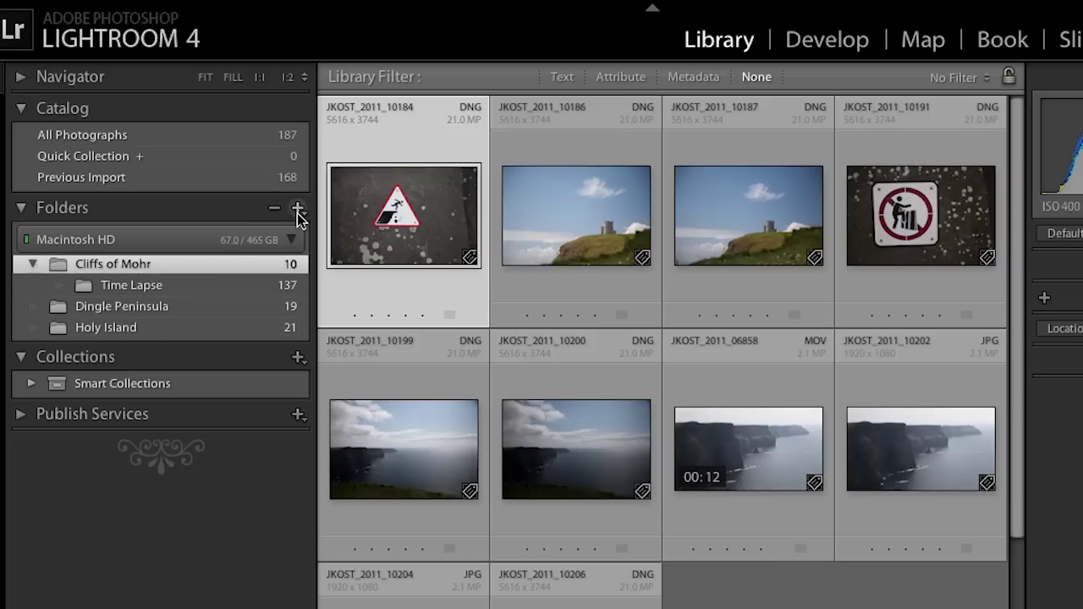
Show the parent folder Ireland above Cliffs of Mohr in the folder list, select it, and reveal it in Finder.
right_click(168, 264)
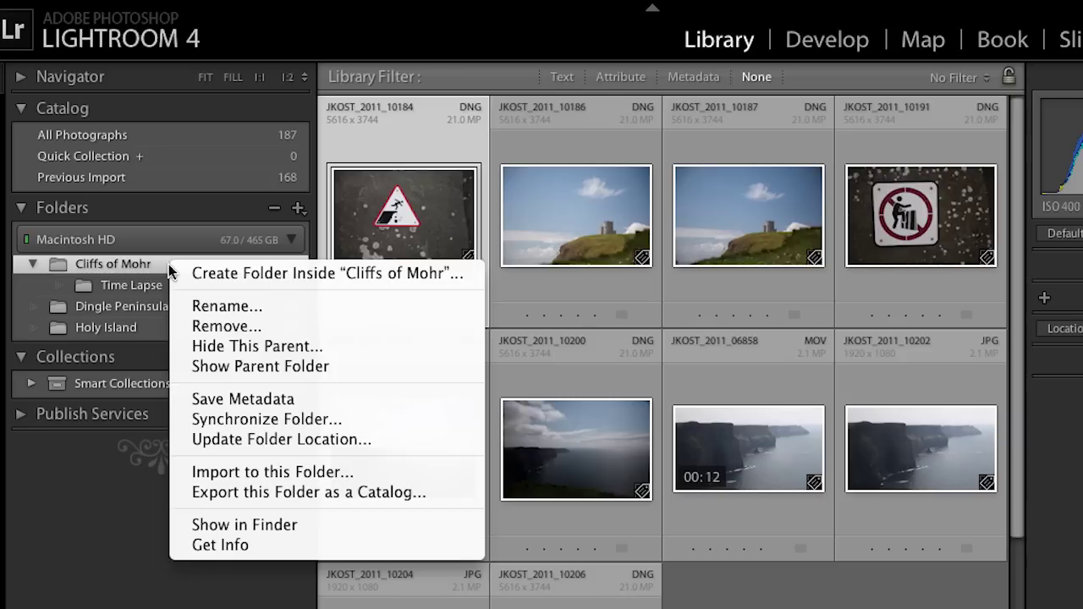
click(347, 369)
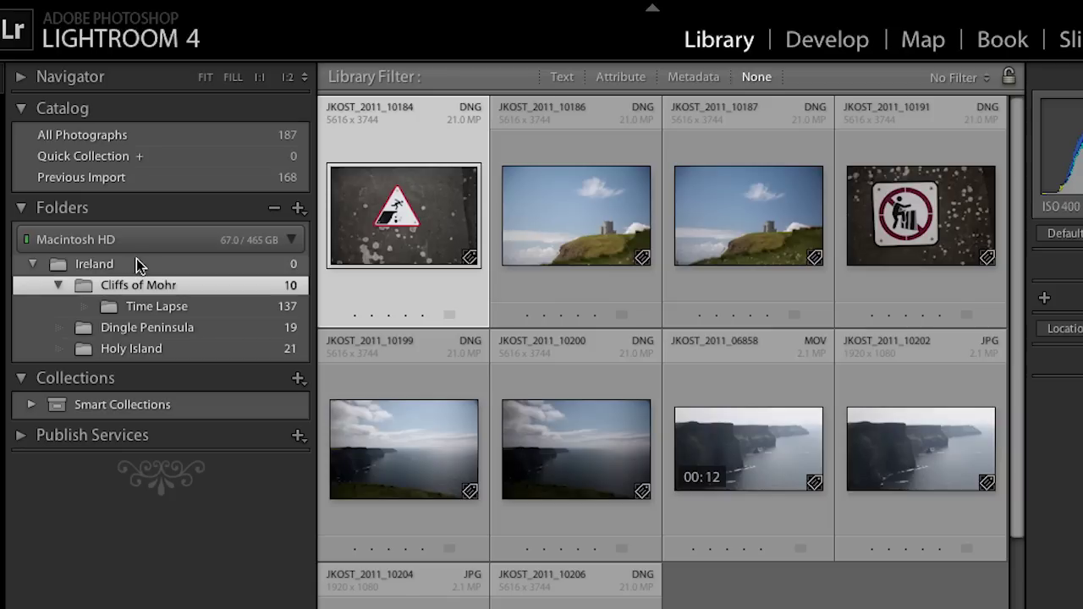
mouse_move(136, 258)
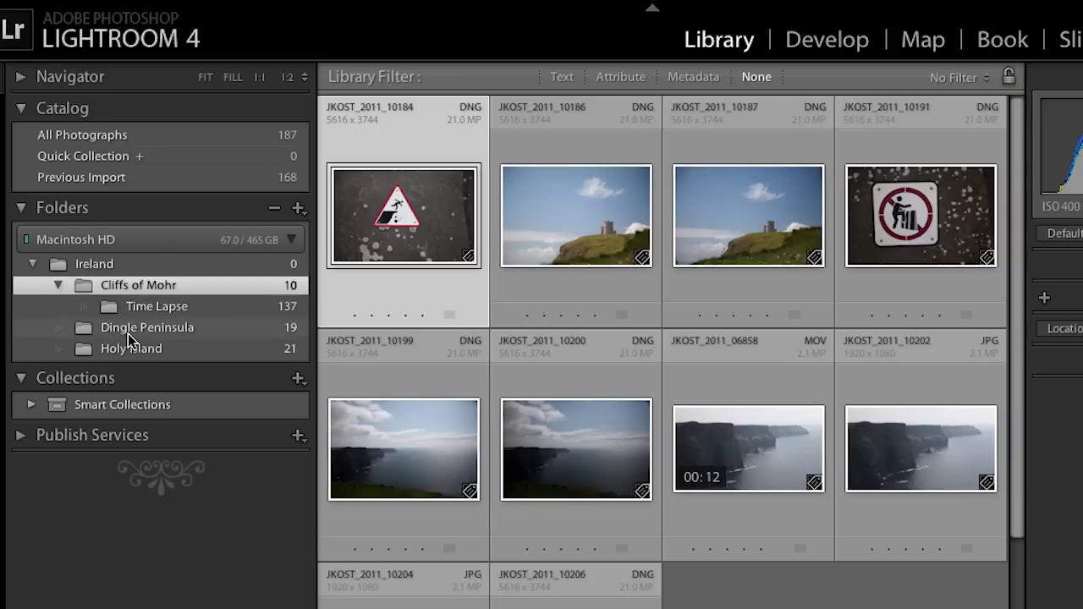
click(125, 265)
right_click(126, 265)
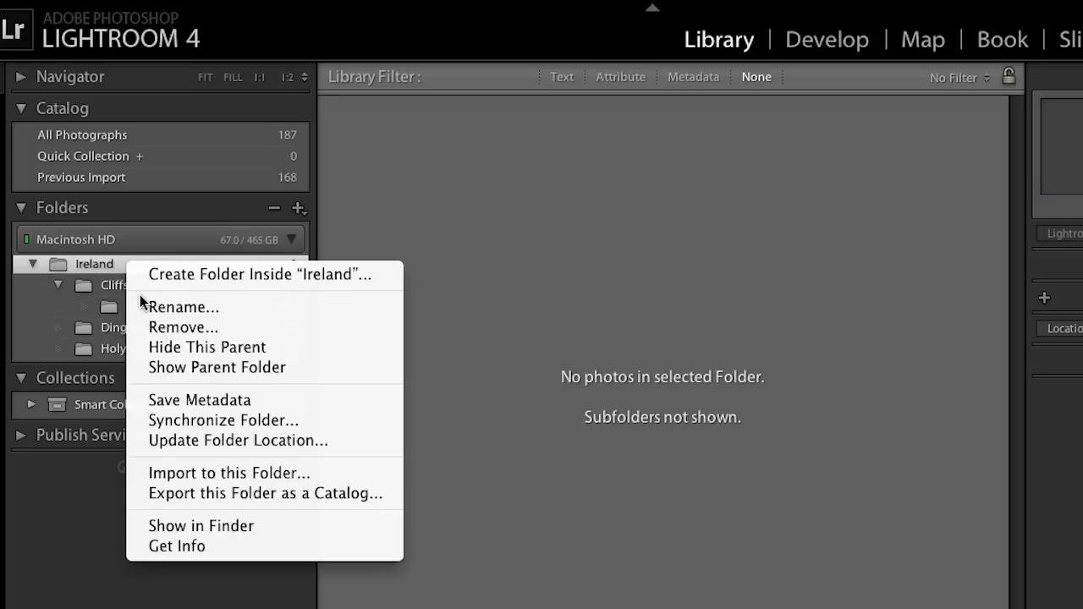
click(181, 529)
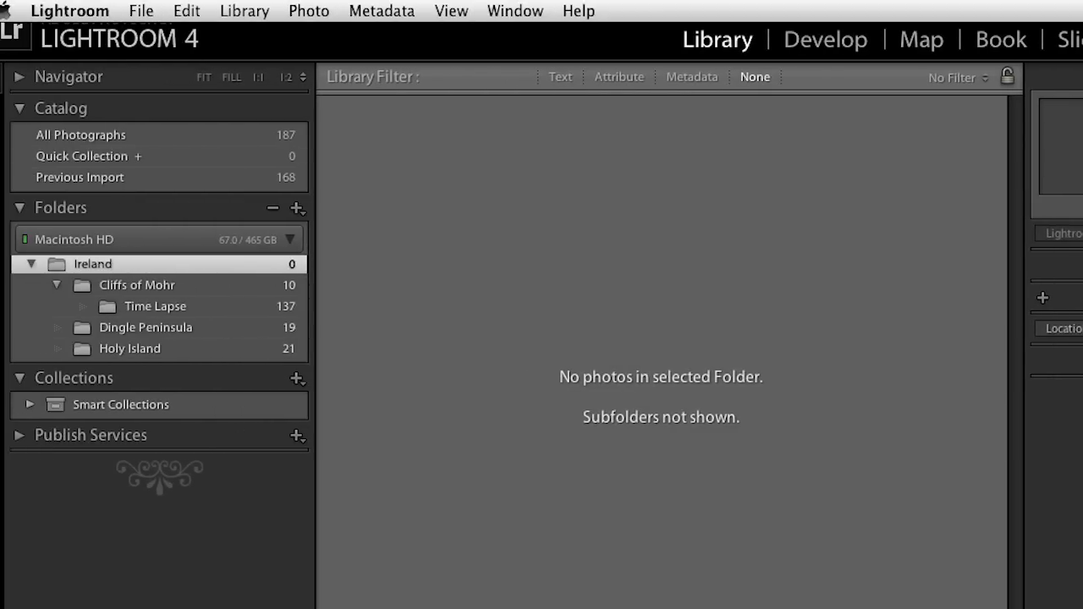
Turn on Show Photos in Subfolders and view the photos of the whole Ireland folder.
click(243, 11)
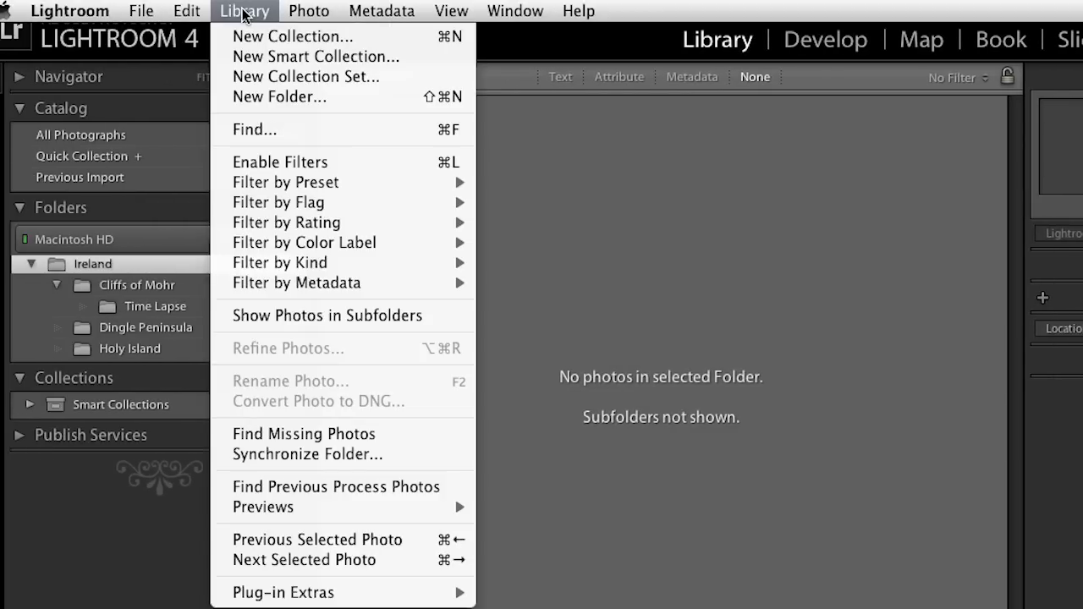
click(252, 316)
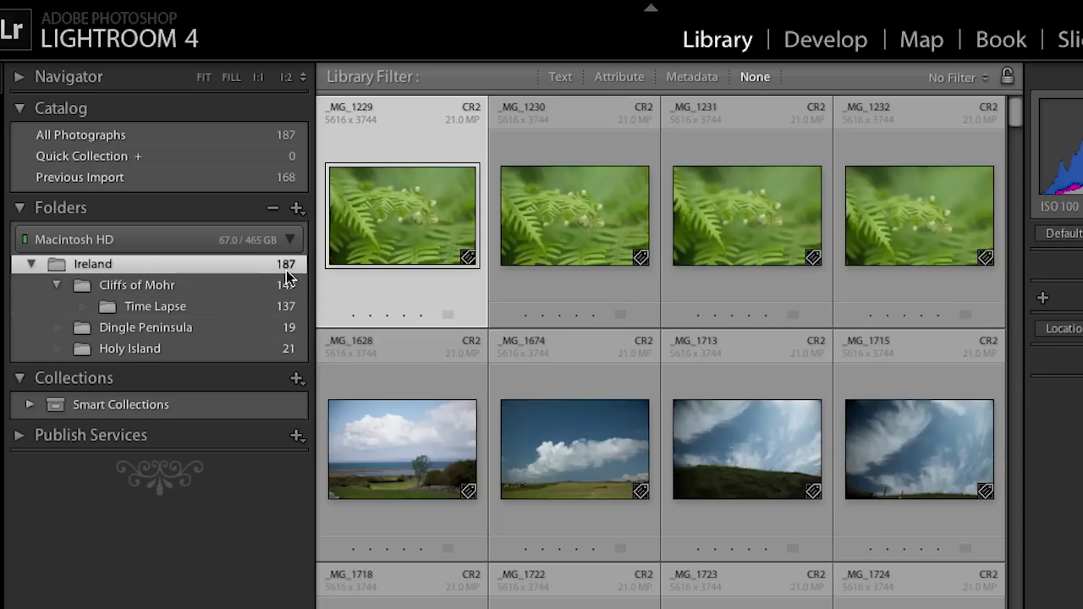
drag(1017, 110, 1003, 82)
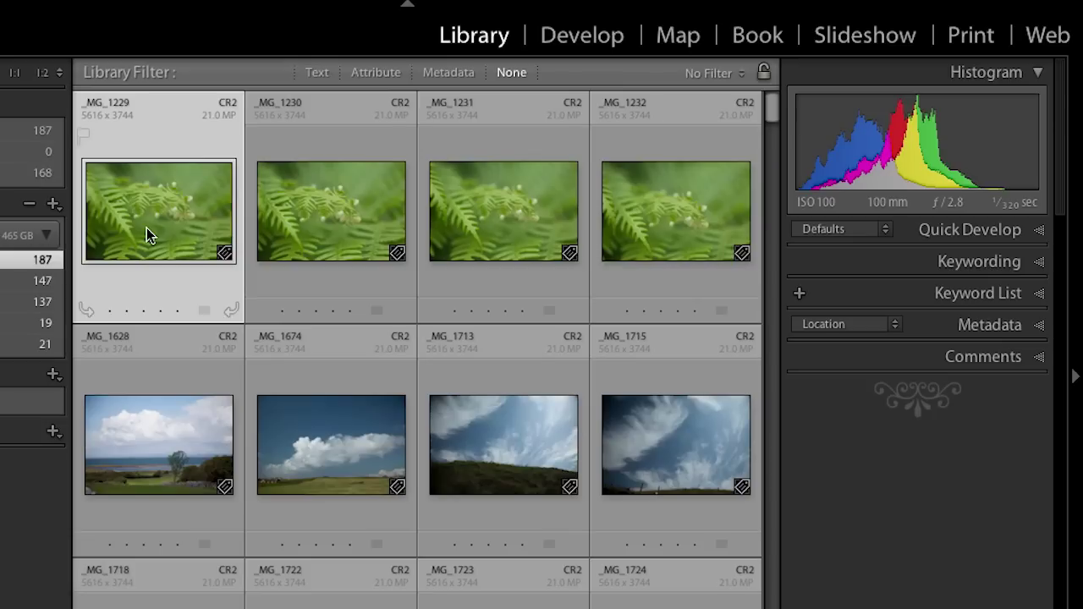
Add the keyword Fern to photos _MG_1229 through _MG_1232, then keep only _MG_1229 selected.
click(1001, 263)
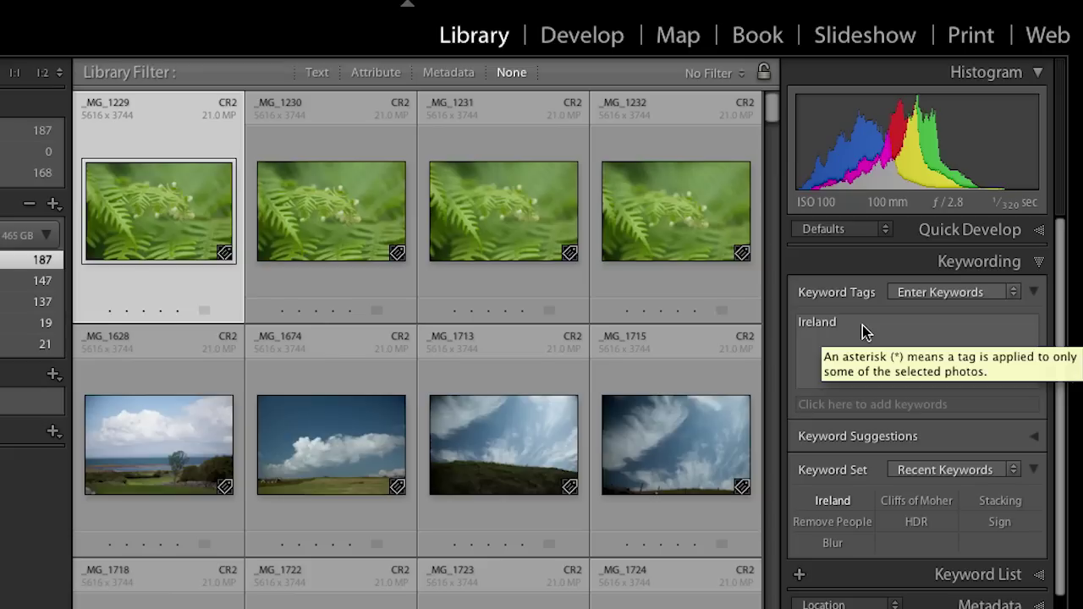
shift+click(651, 232)
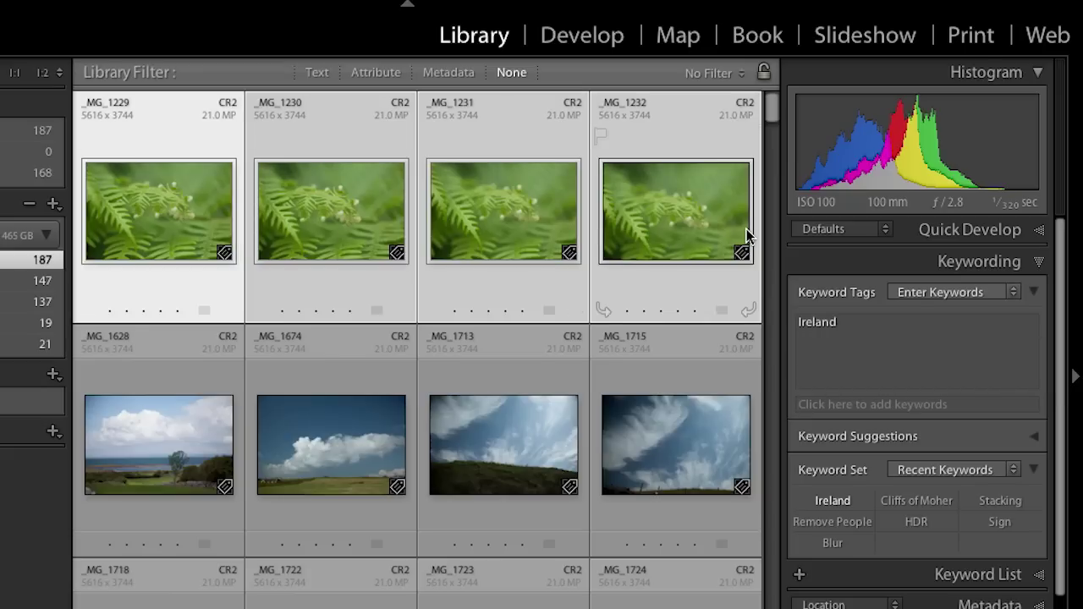
click(820, 406)
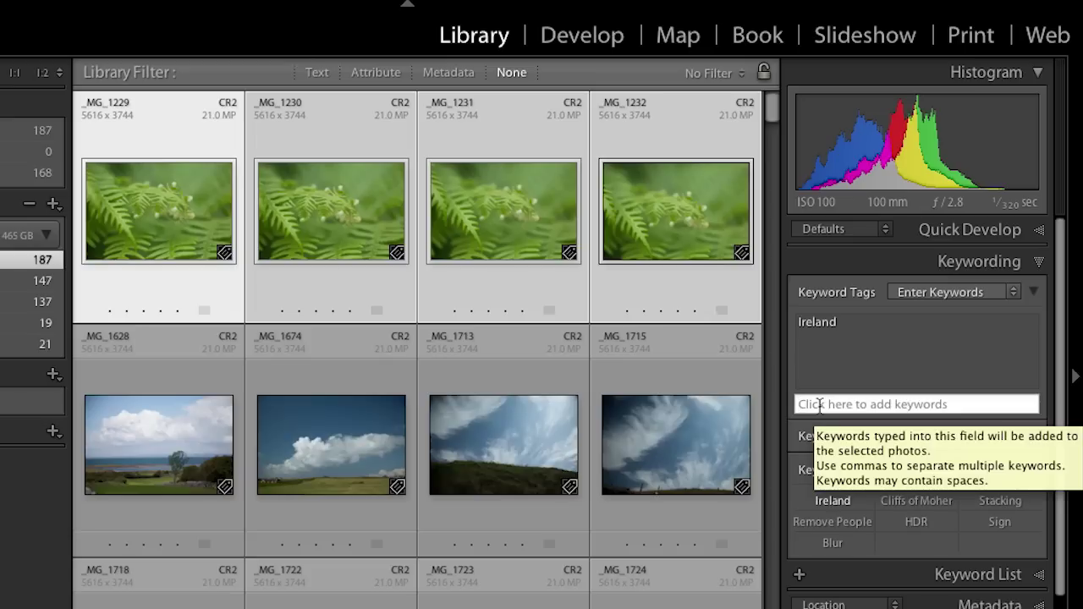
text(Fern)
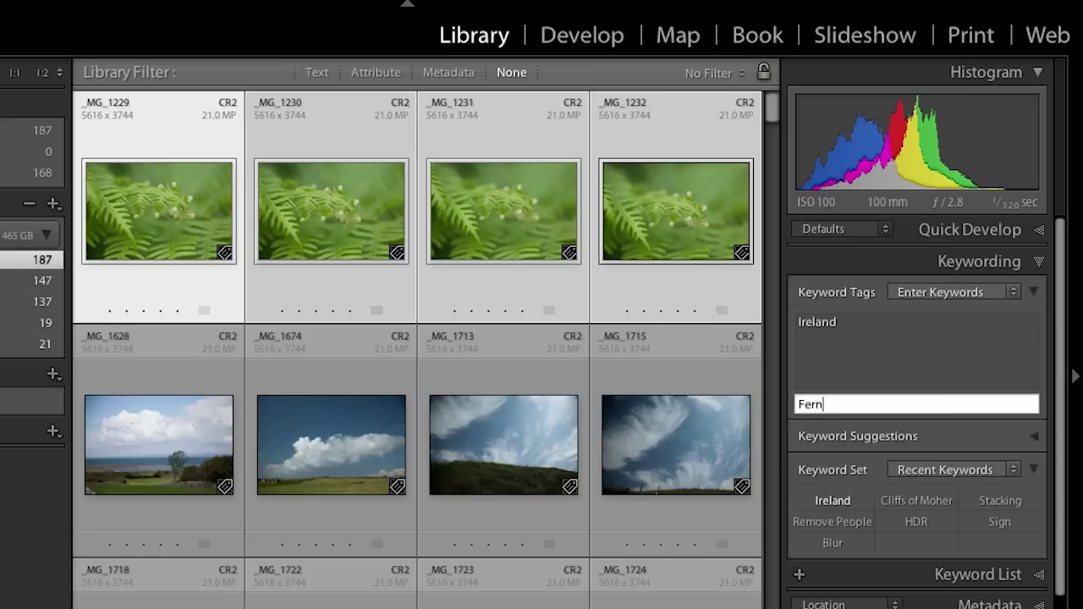
key(Return)
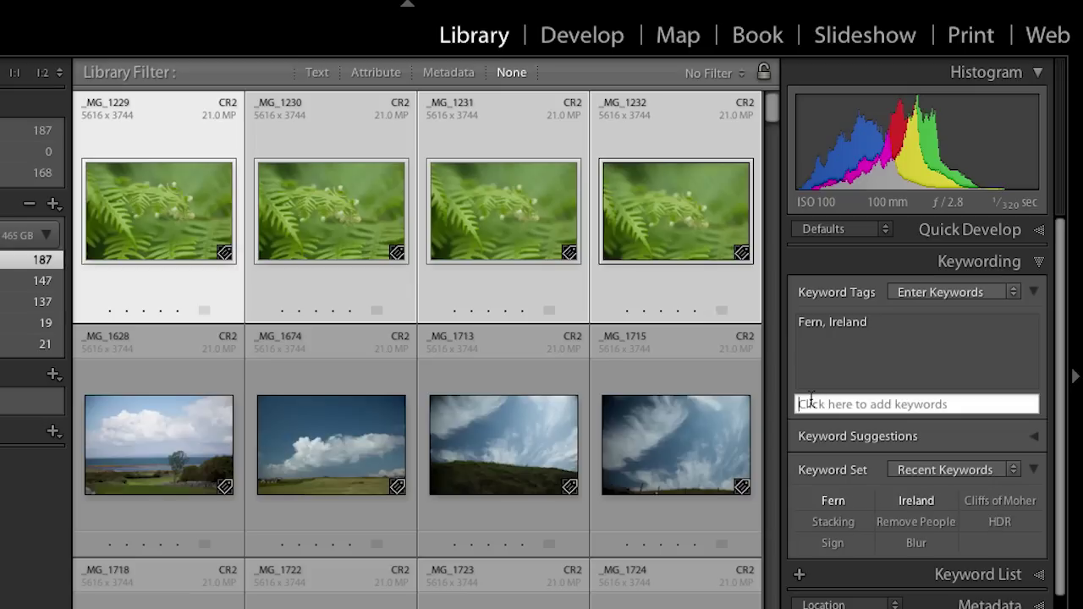
key(ctrl+shift+d)
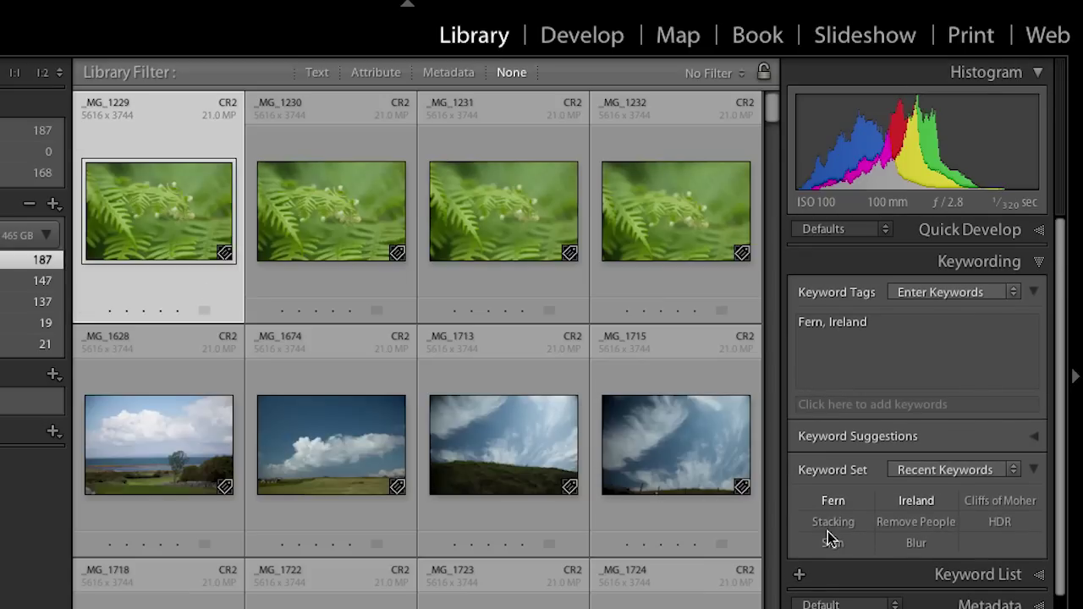
Expand the metadata of _MG_1229 and examine its copyright, creator and capture details.
scroll(893, 551, down, 2)
click(897, 567)
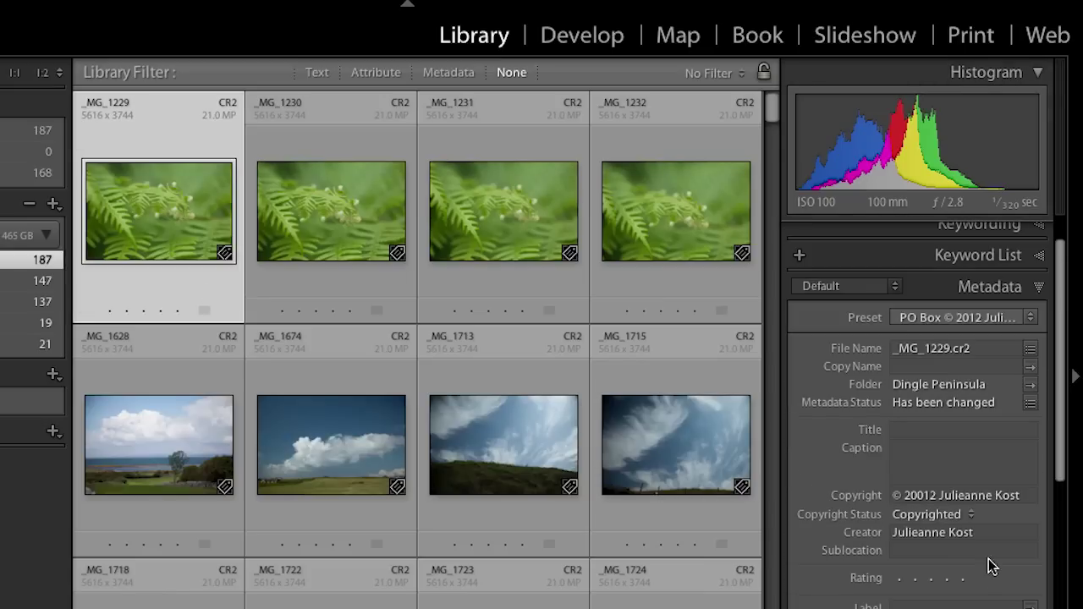
scroll(894, 481, down, 1)
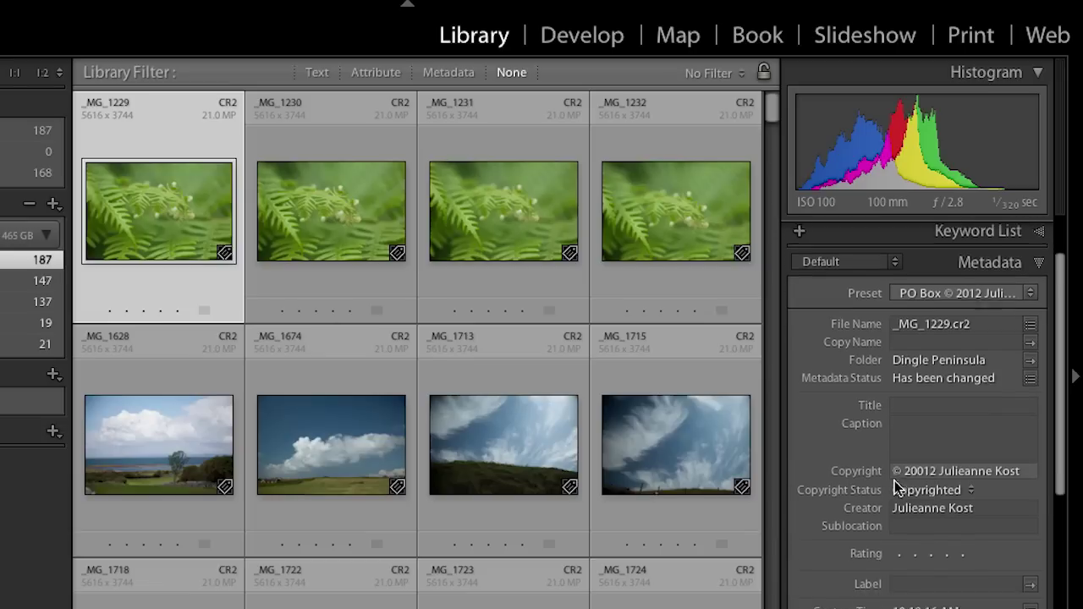
scroll(895, 481, down, 6)
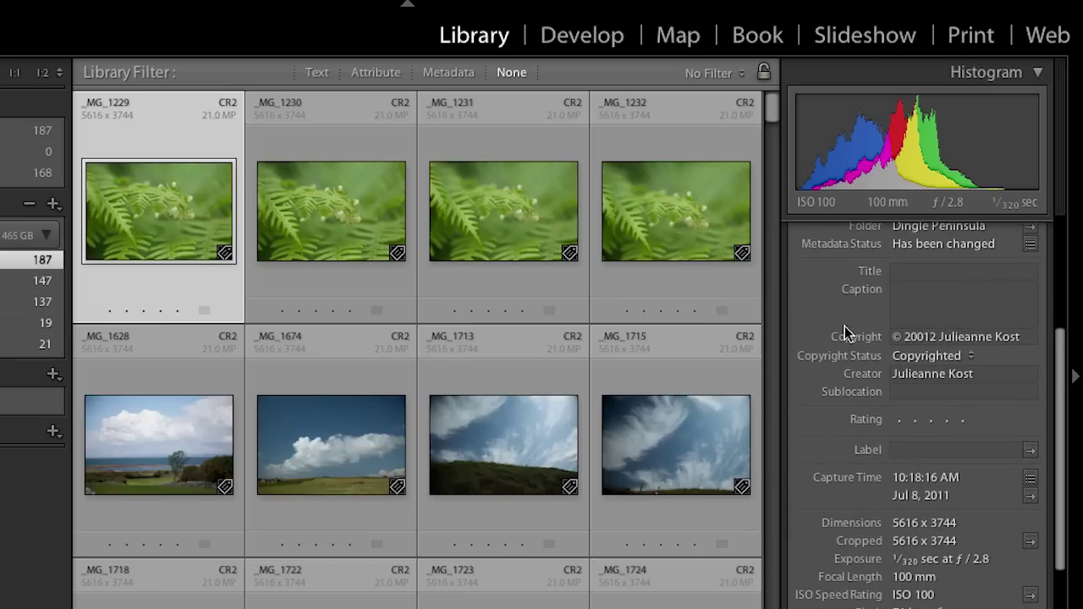